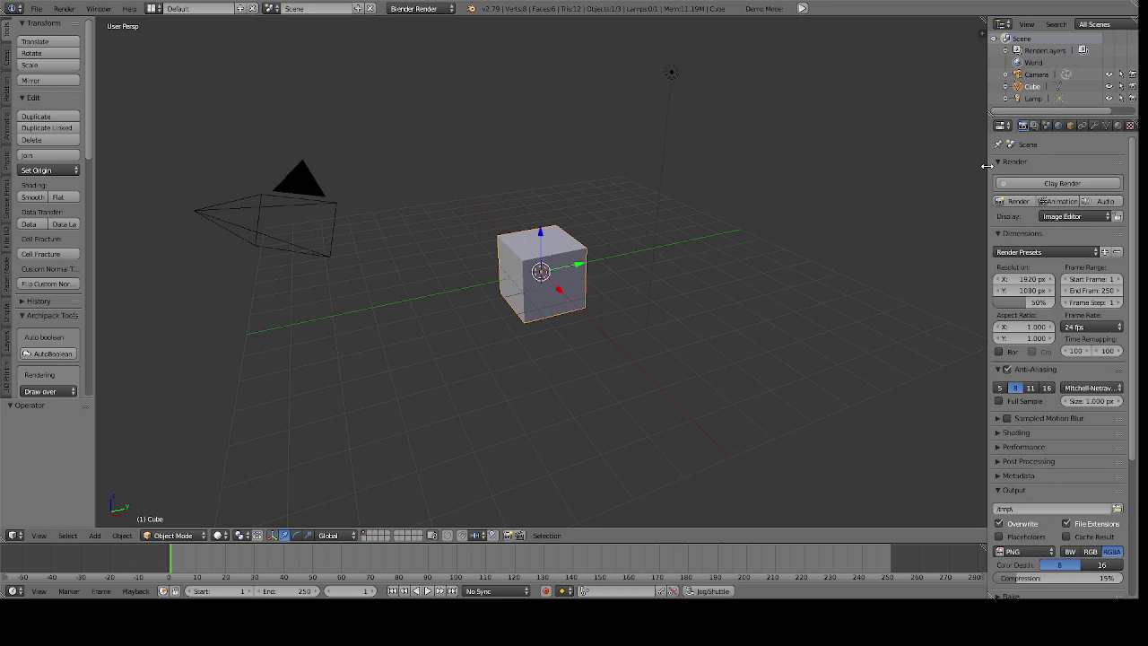
Widen the properties area and set the cube's Y location to 0.33, Y rotation to 109° and Y scale to 2.77
drag(987, 166, 884, 182)
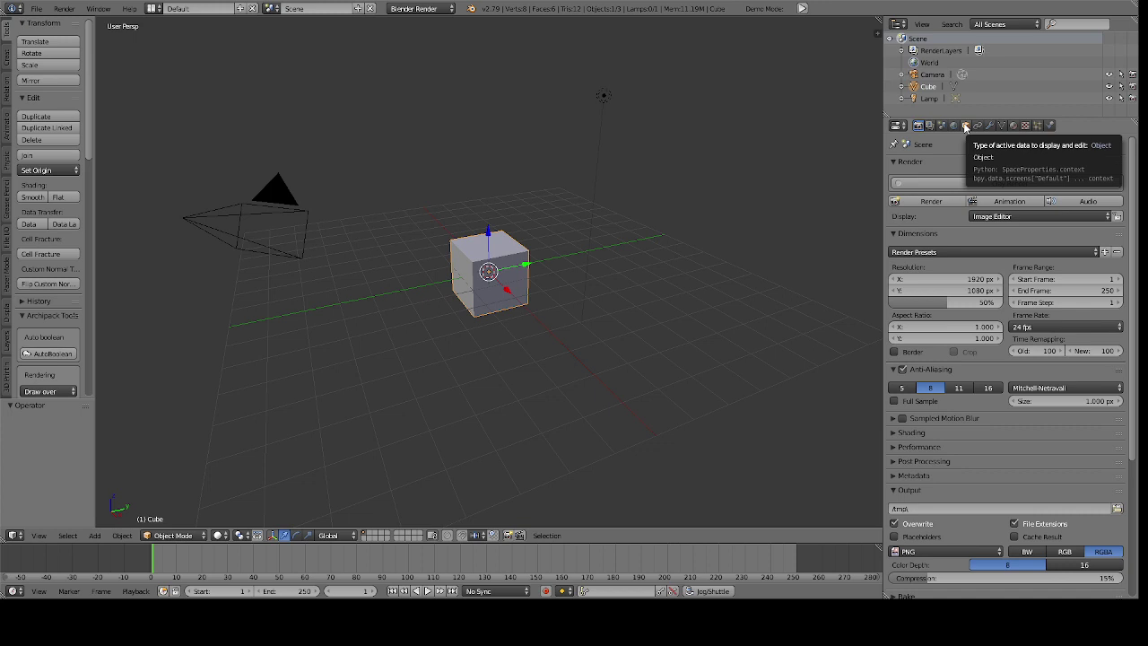
click(964, 126)
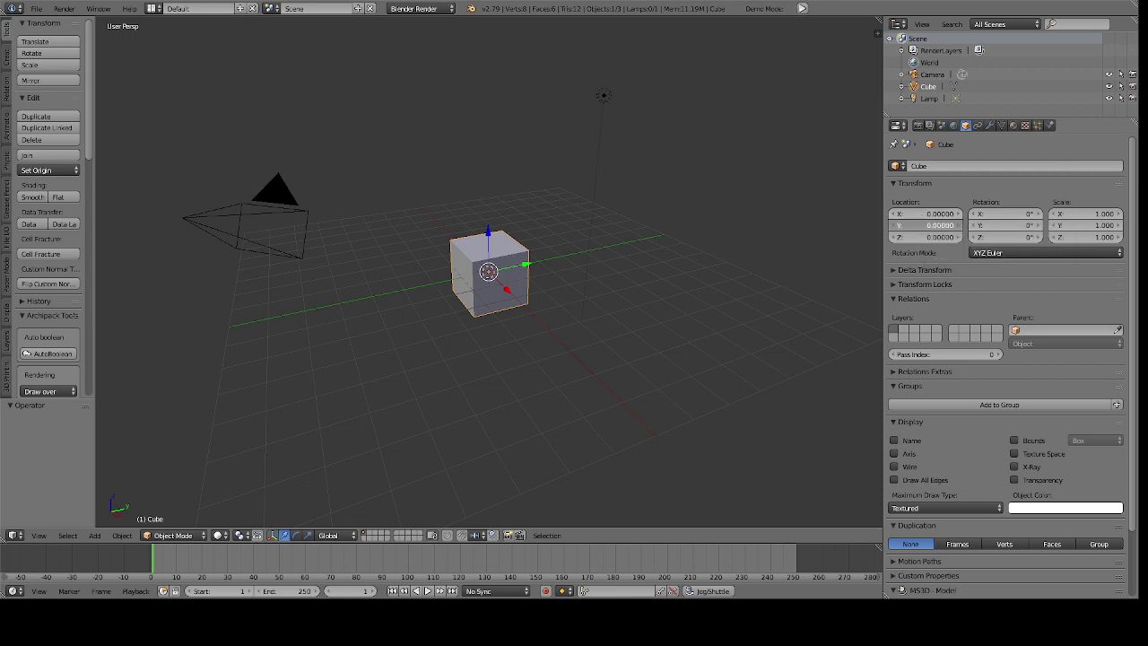
drag(928, 225, 1107, 199)
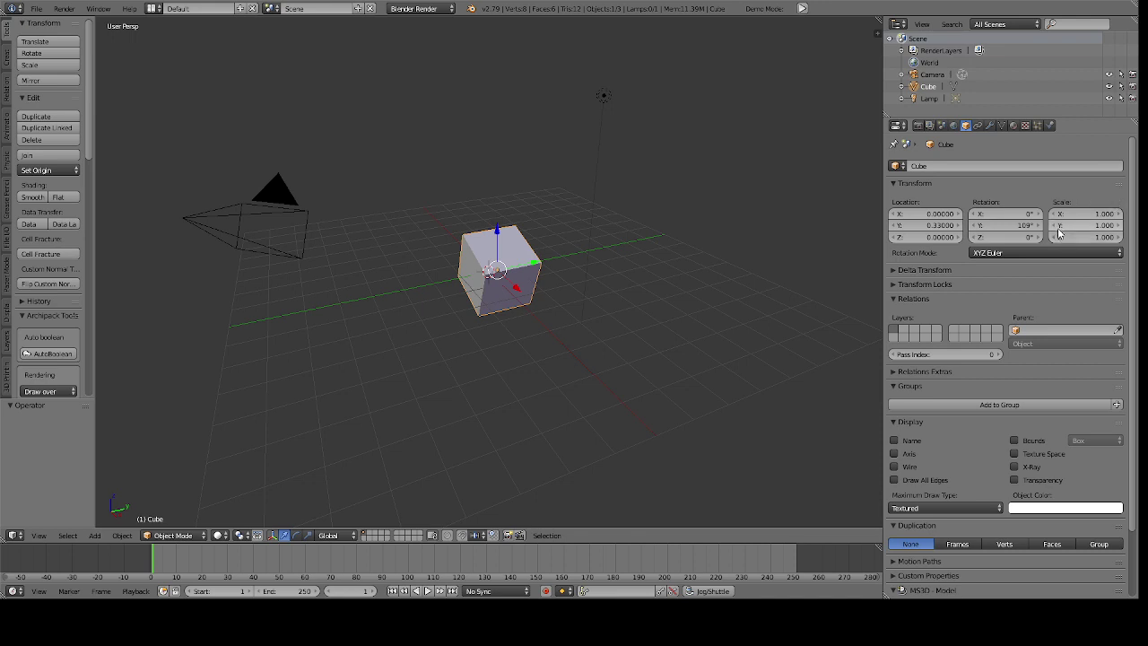
drag(1072, 227, 1096, 227)
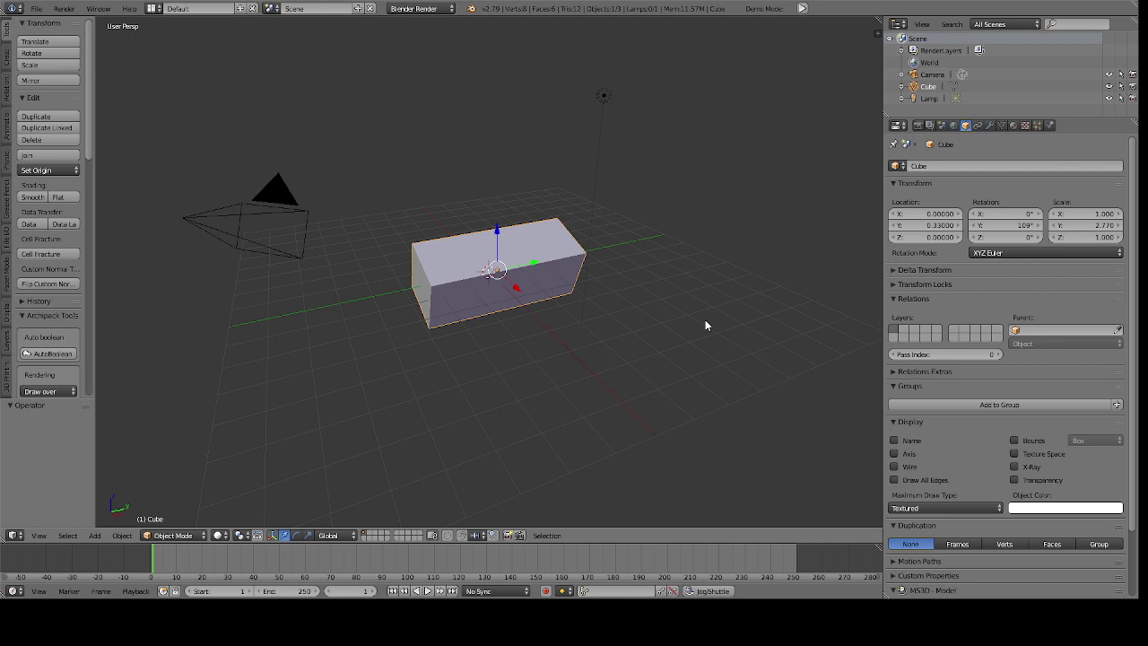
Toggle the selection of all scene objects, reselect the stretched cube alone, and finish with everything deselected
key(a)
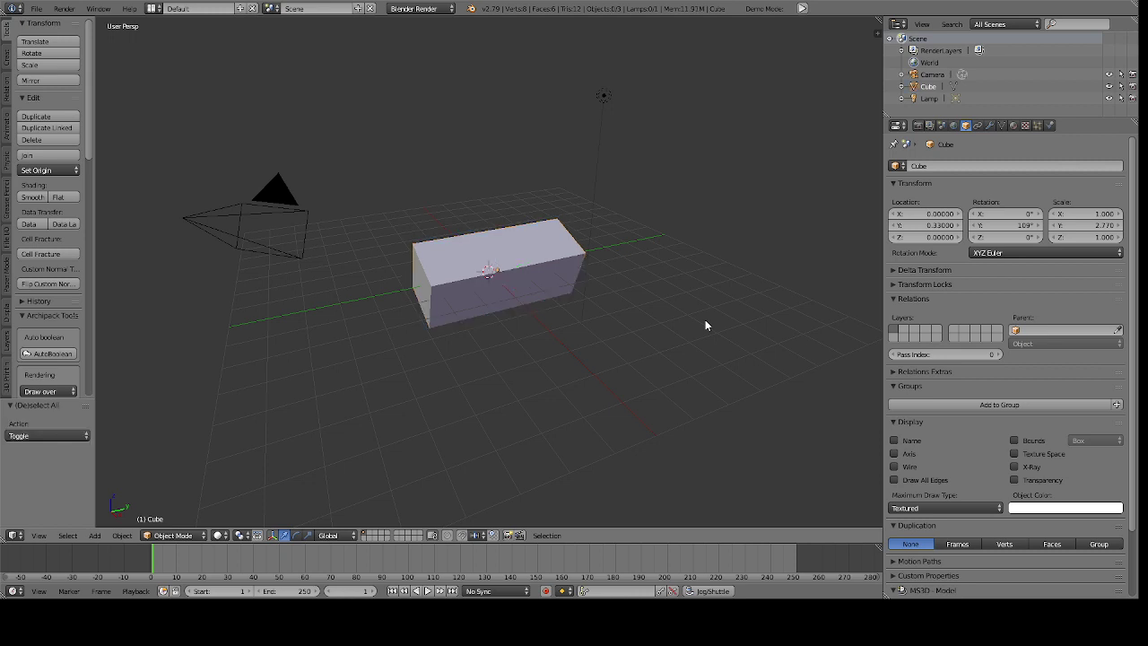
key(a)
key(a)
right_click(518, 254)
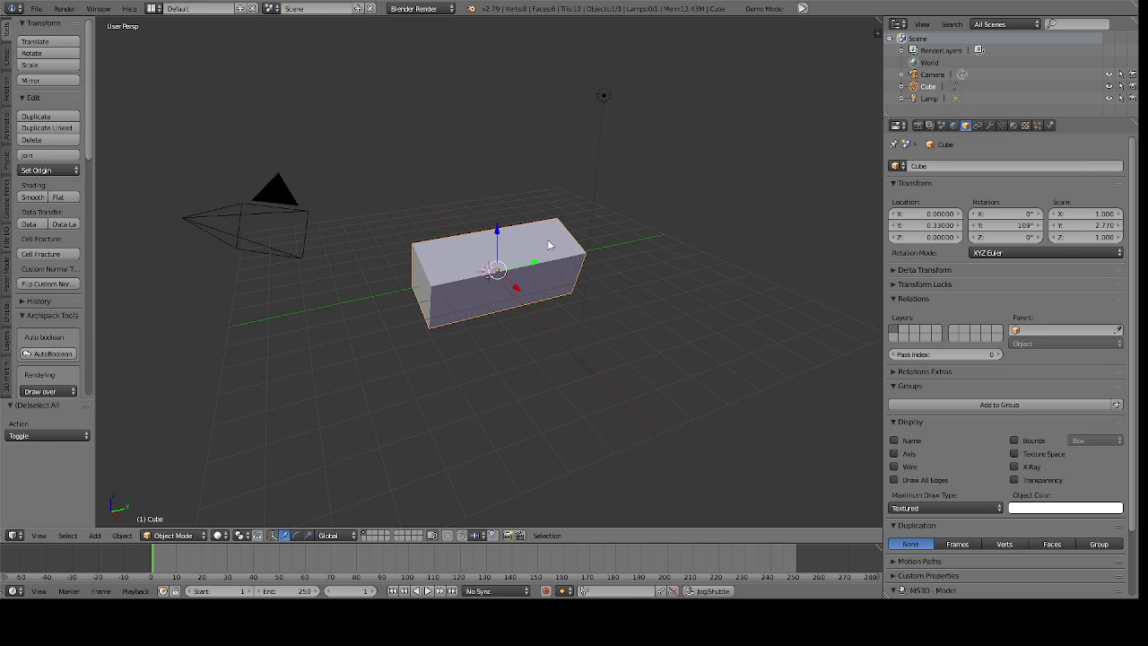
key(a)
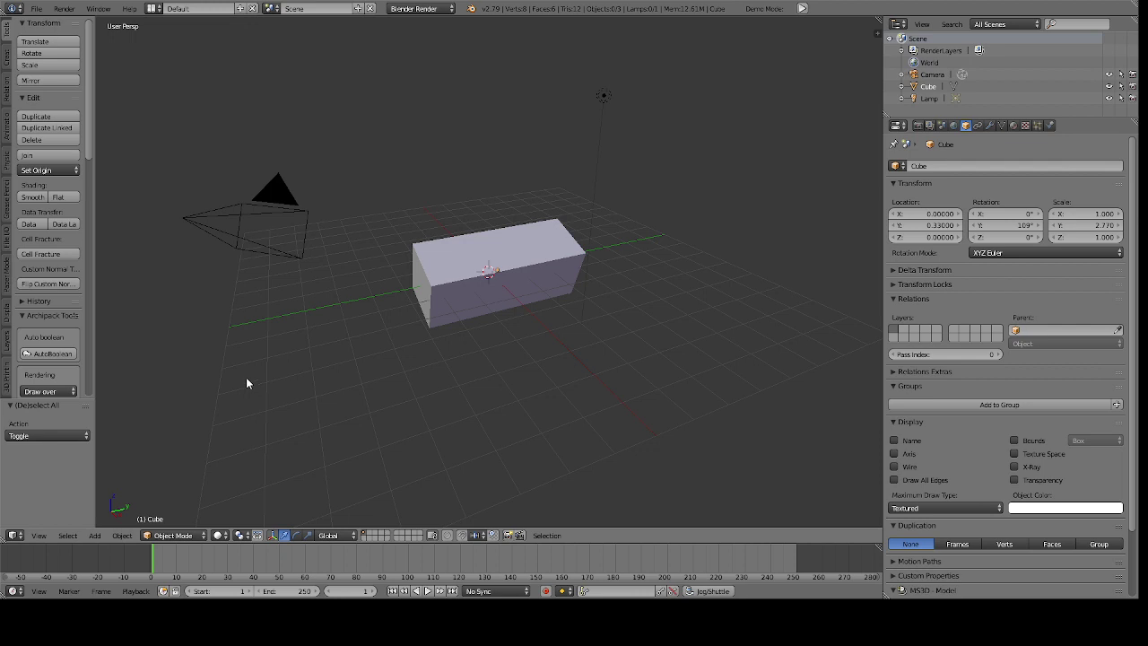
Look over the file commands, including User Preferences and the Application Templates options
click(36, 11)
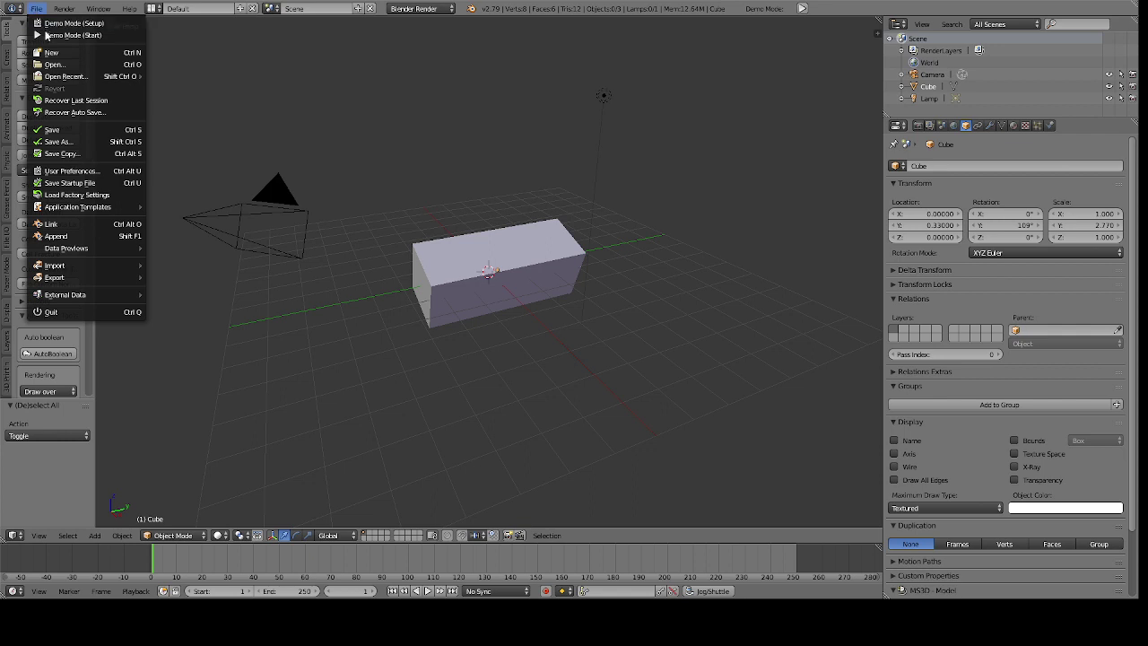
click(84, 172)
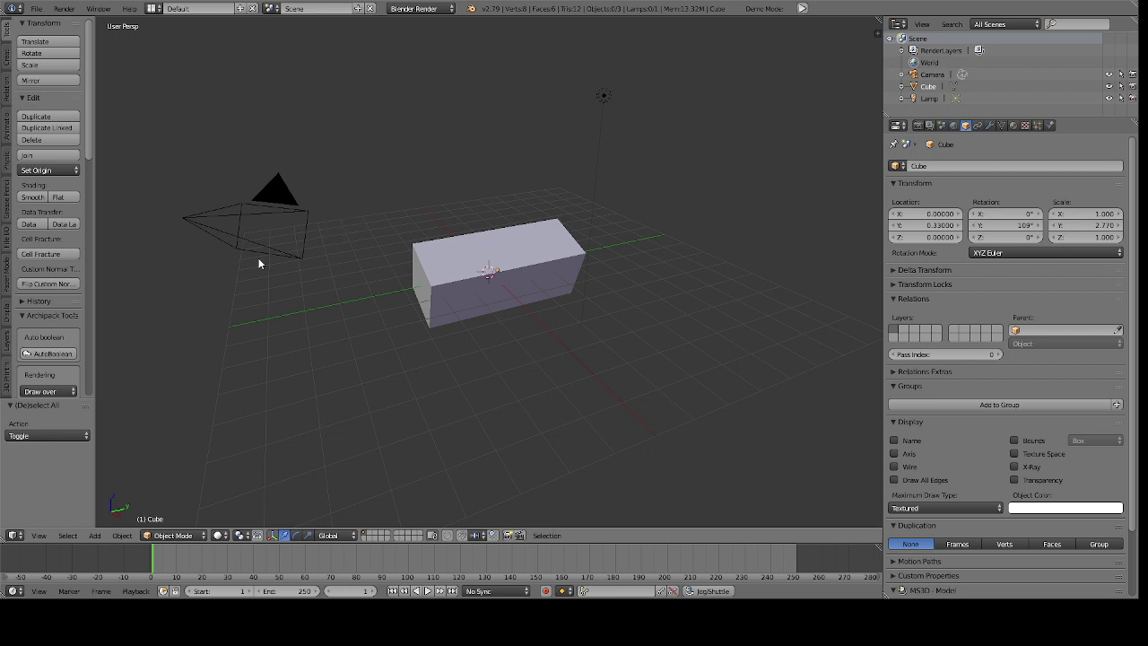
click(40, 10)
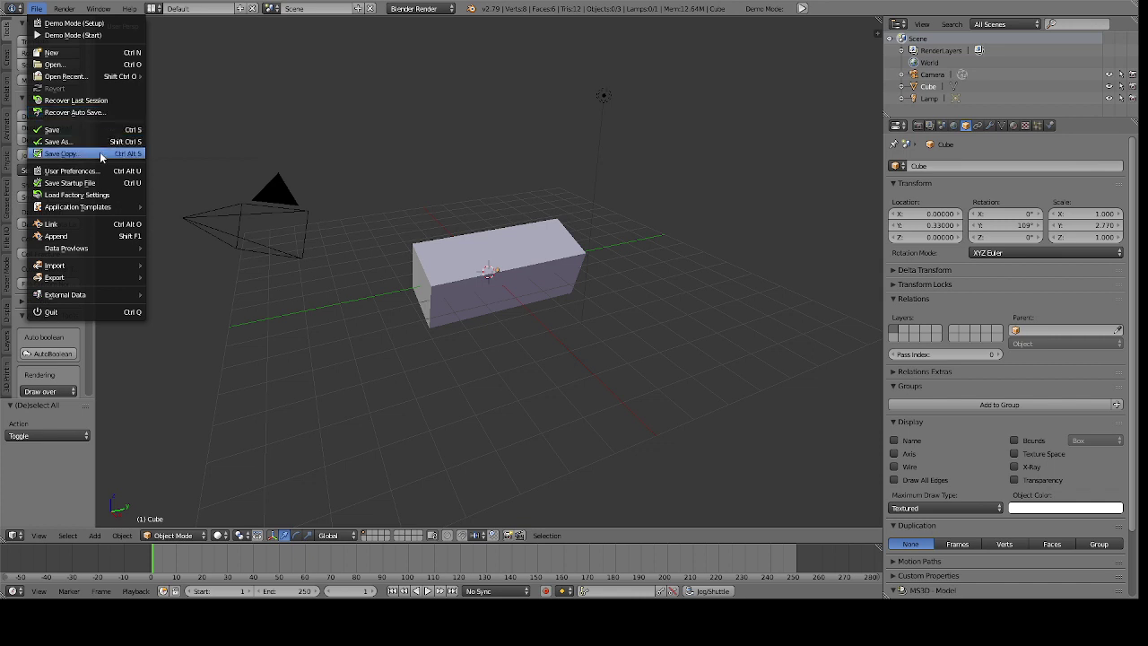
mouse_move(105, 209)
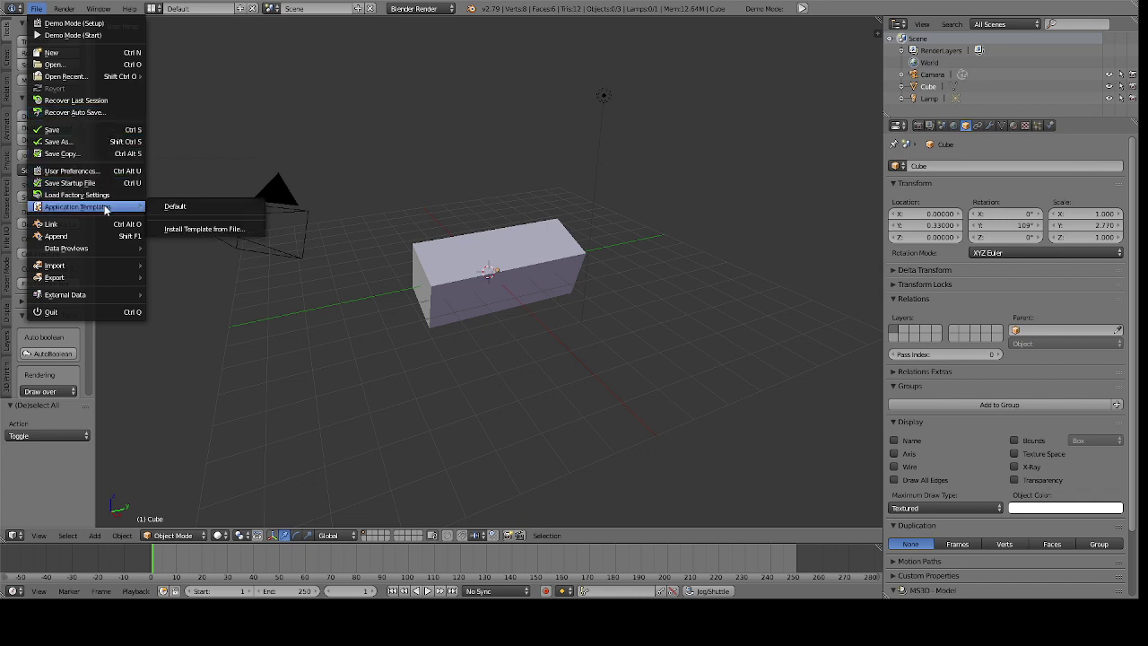
mouse_move(135, 267)
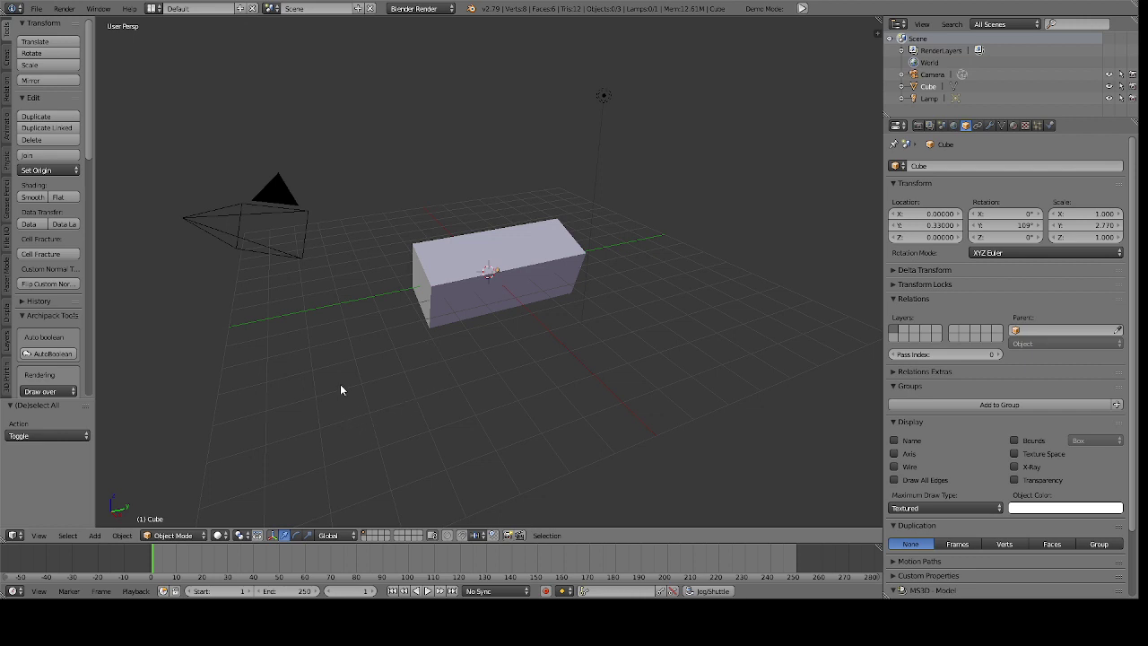
click(37, 10)
Review the available viewport shading modes and choose Solid for the 3D view
click(217, 535)
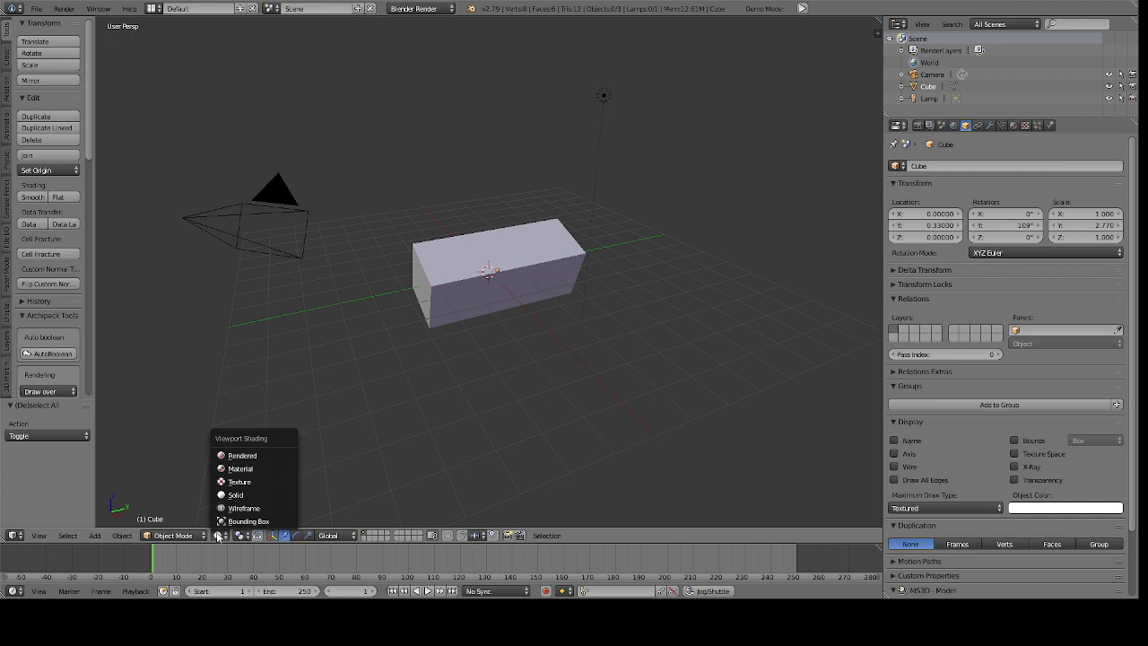
click(235, 495)
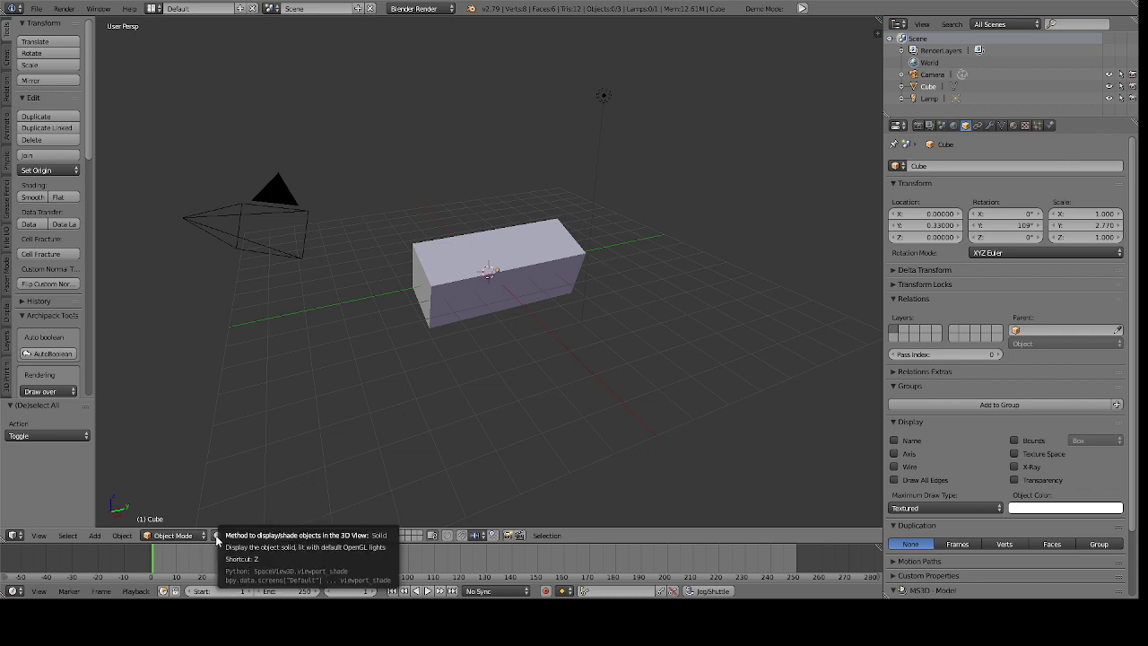
click(216, 536)
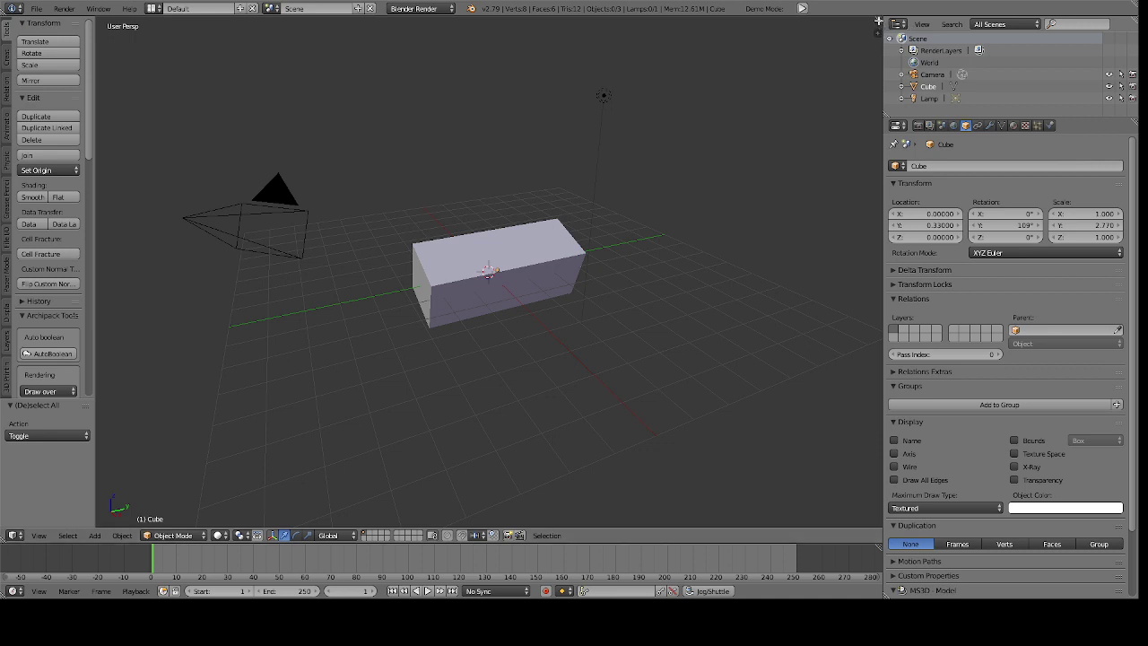
Split the 3D view into two stacked areas and change the upper one to the UV/Image Editor
drag(879, 20, 856, 217)
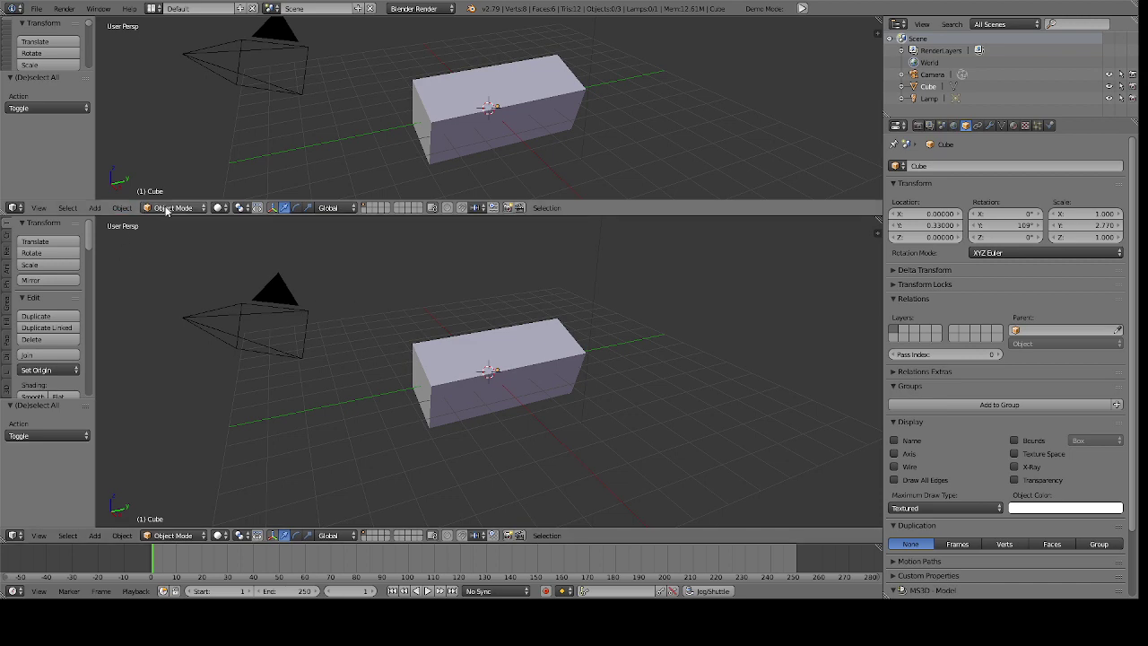
click(13, 209)
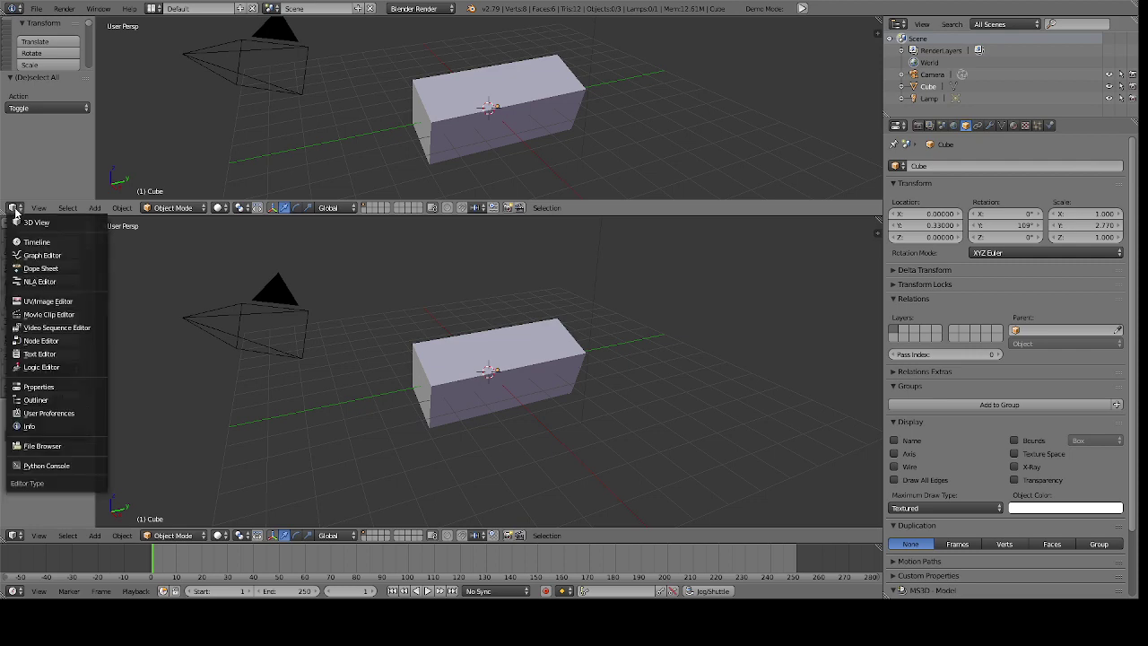
click(71, 302)
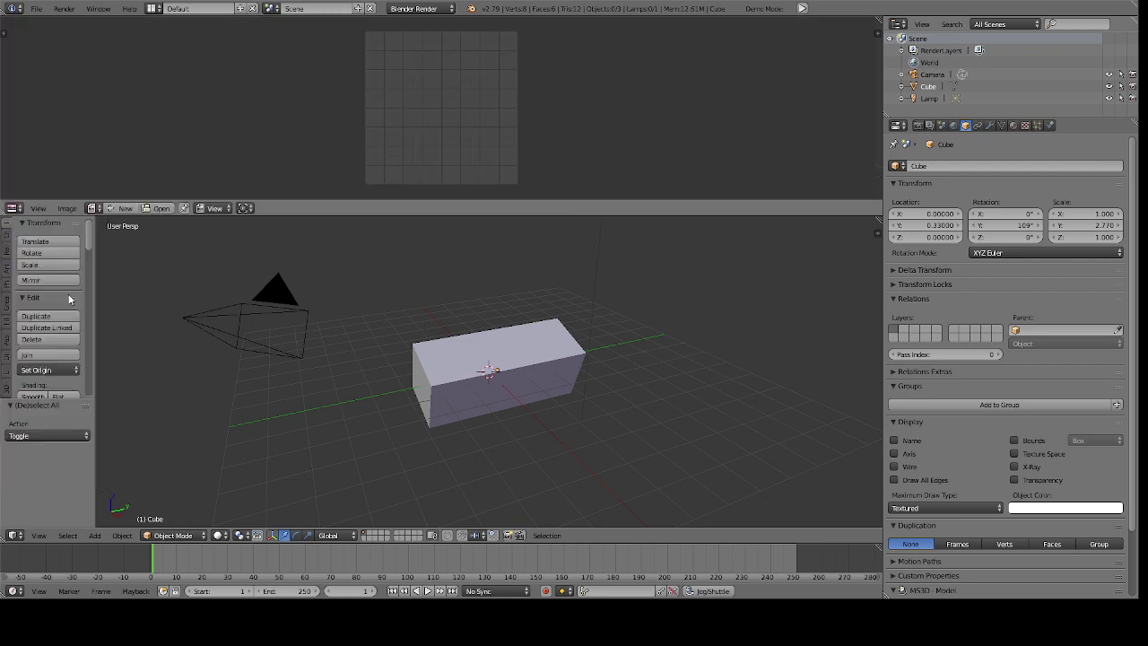
Change the upper area to the Movie Clip Editor, and check its clip file browser and clip list without loading anything
click(14, 208)
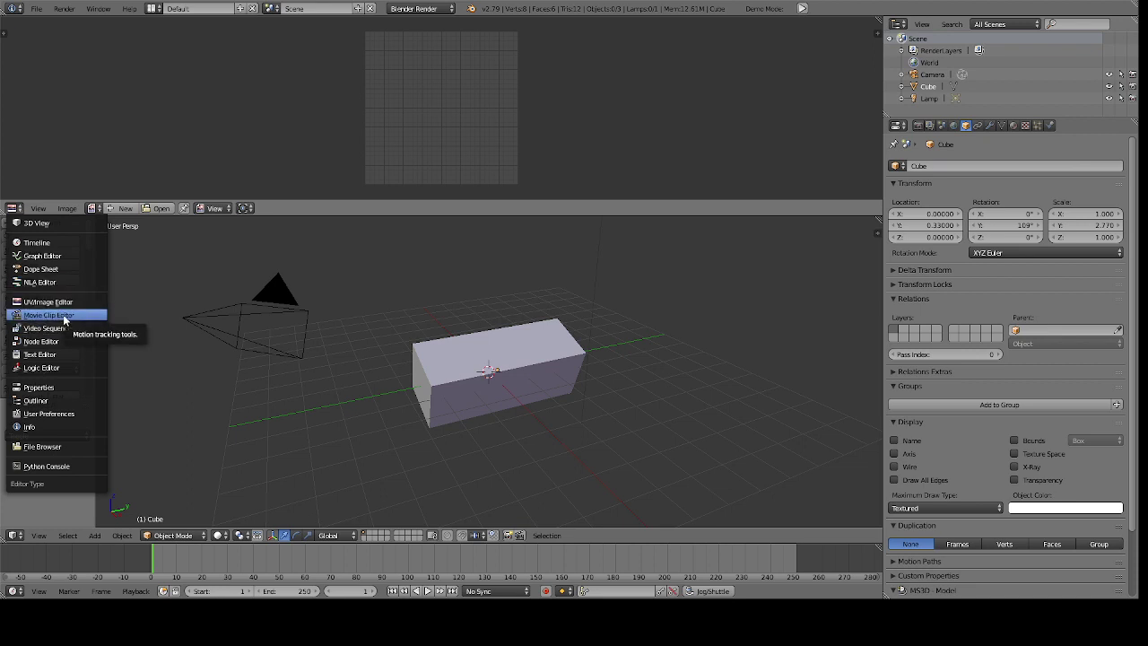
click(63, 314)
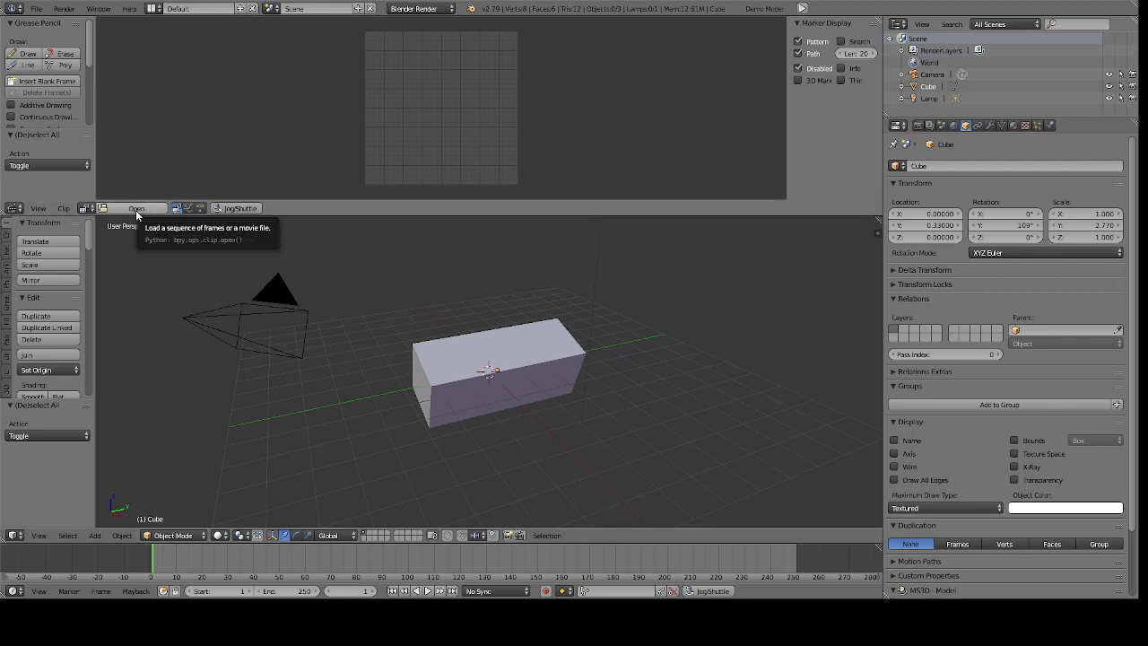
click(127, 209)
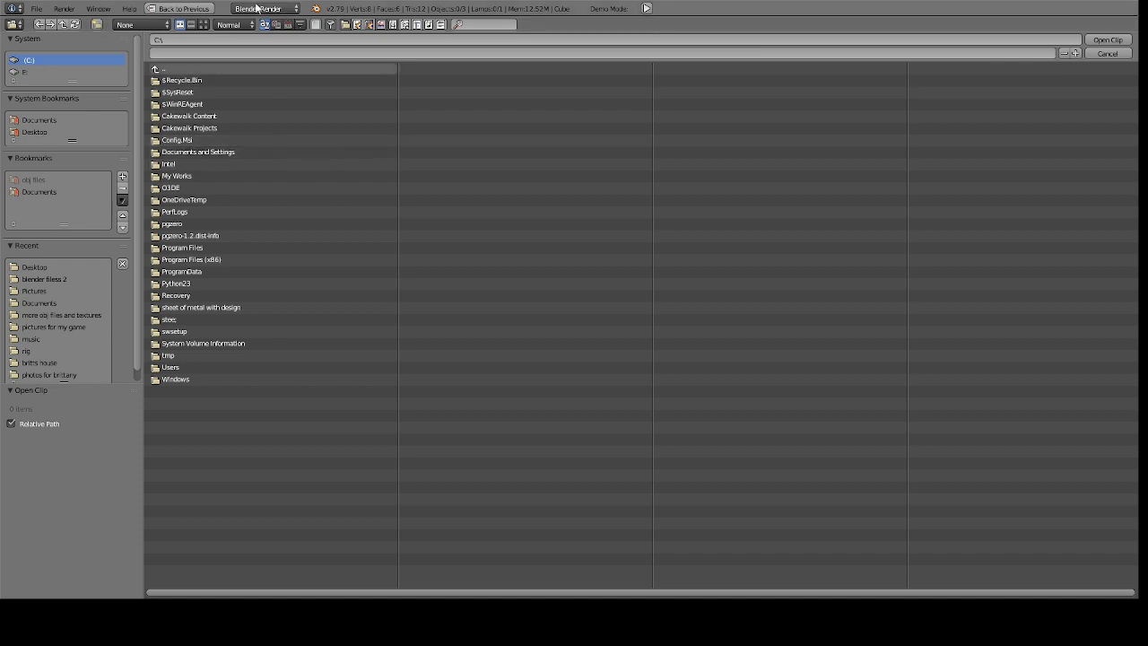
click(195, 9)
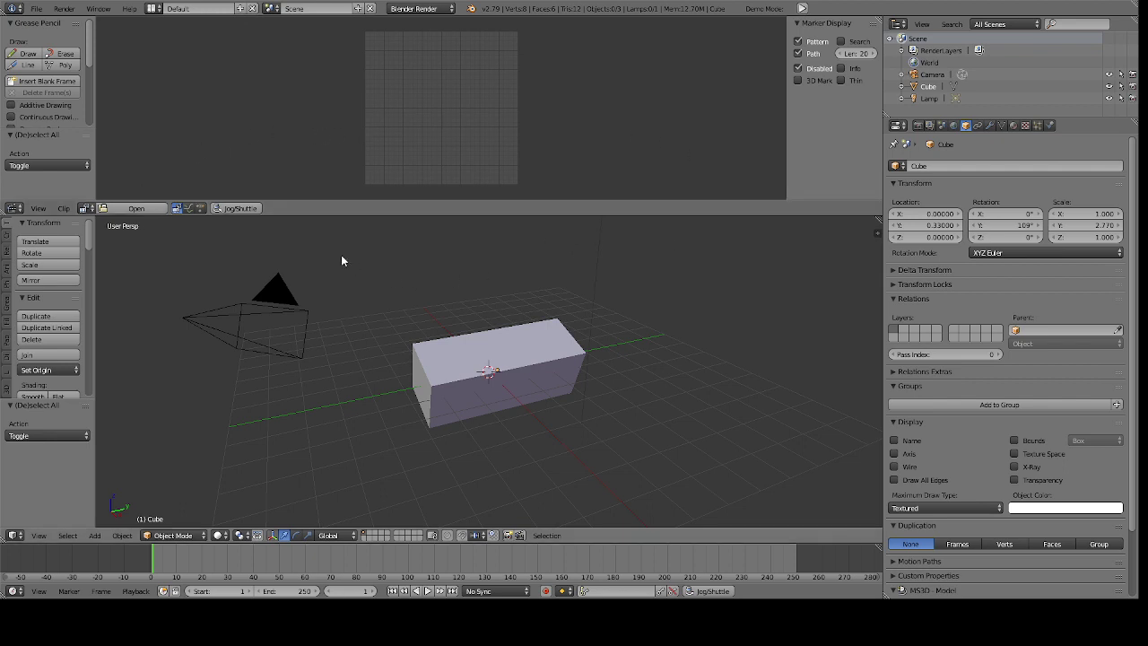
click(84, 208)
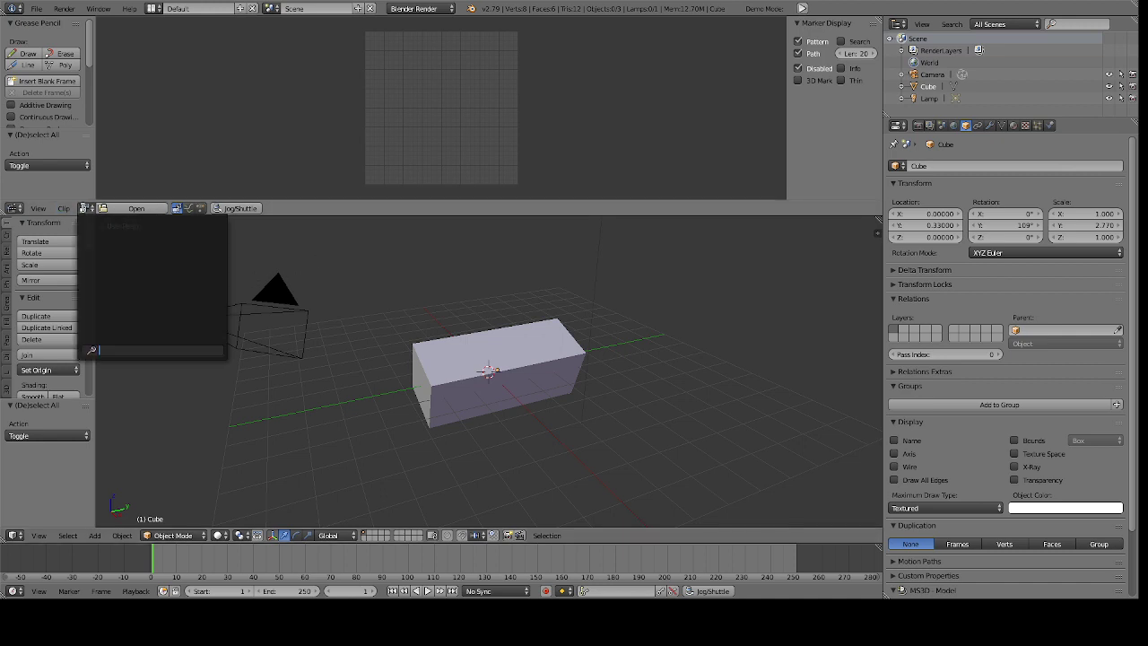
click(83, 208)
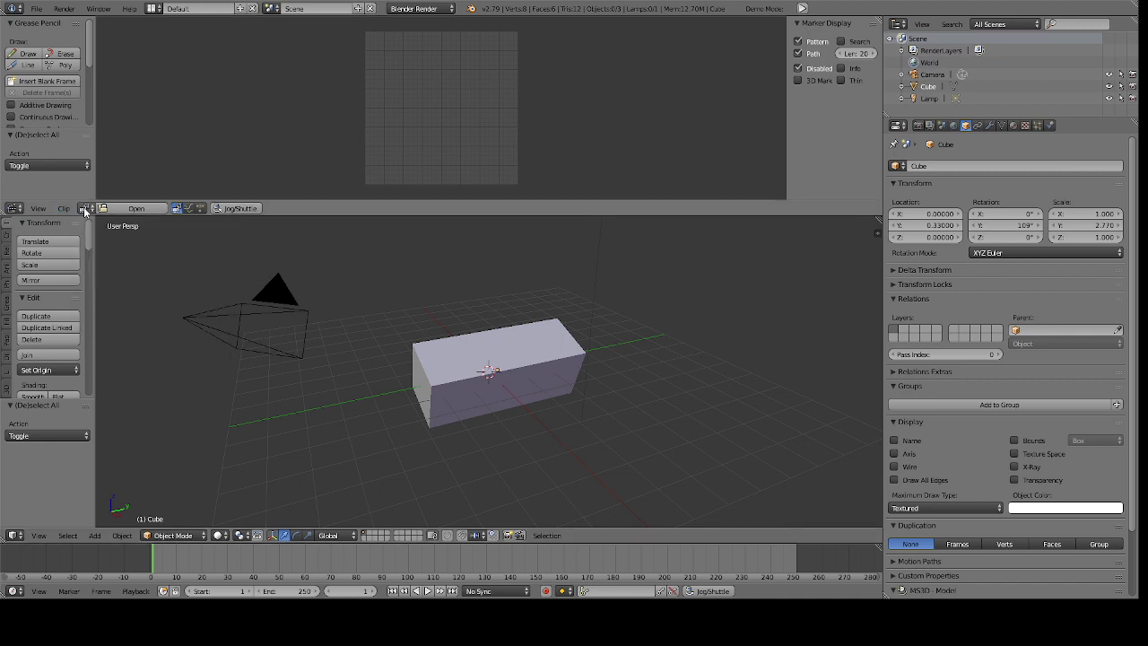
Change the upper area to the Node Editor and look through the categories of nodes that can be added
click(15, 209)
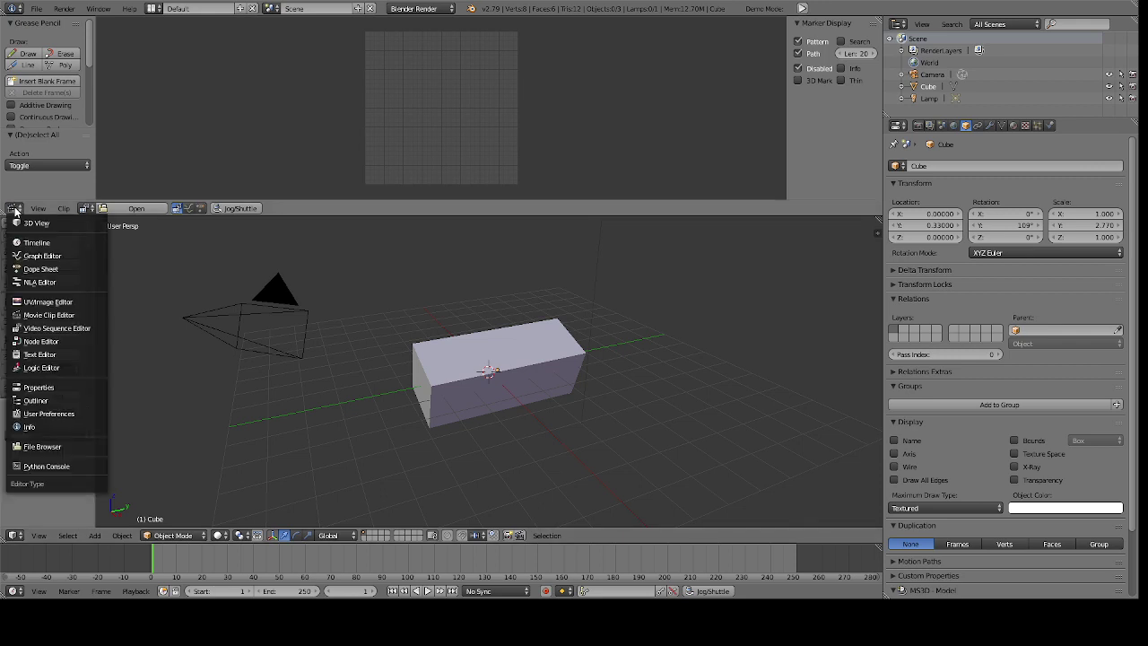
click(64, 341)
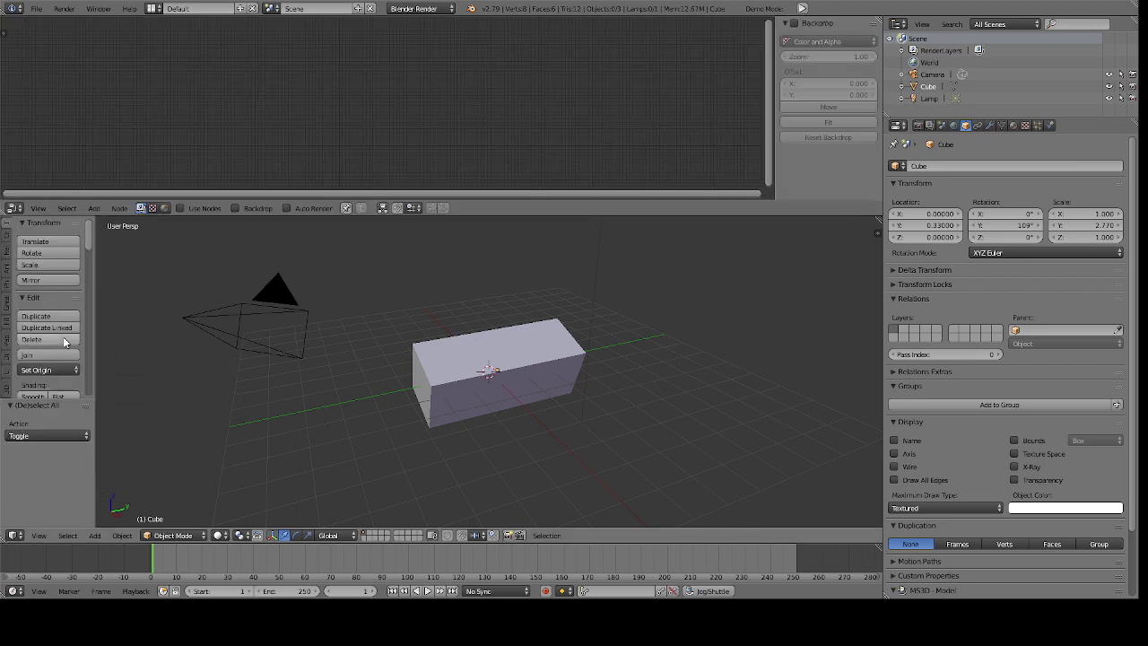
click(95, 208)
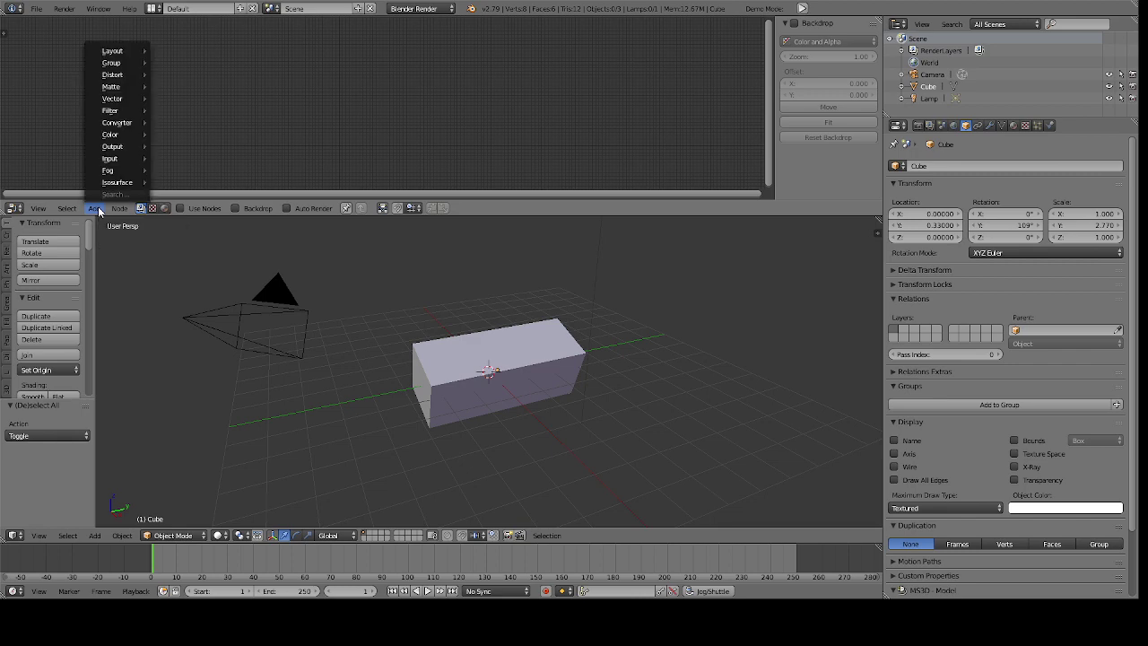
mouse_move(117, 182)
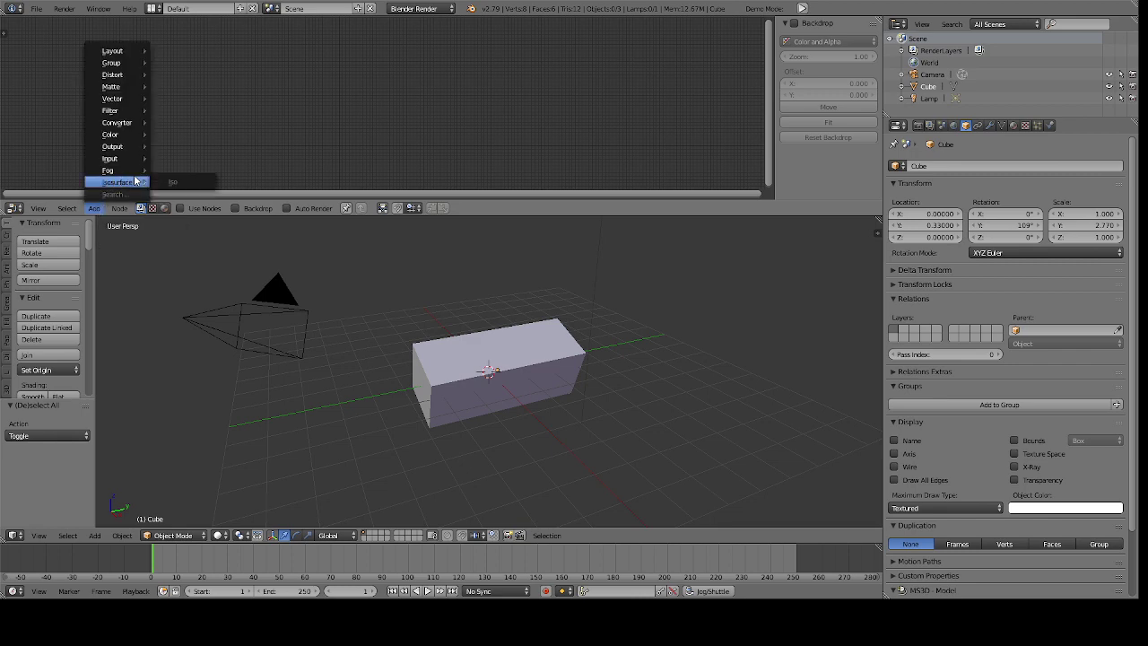
mouse_move(140, 158)
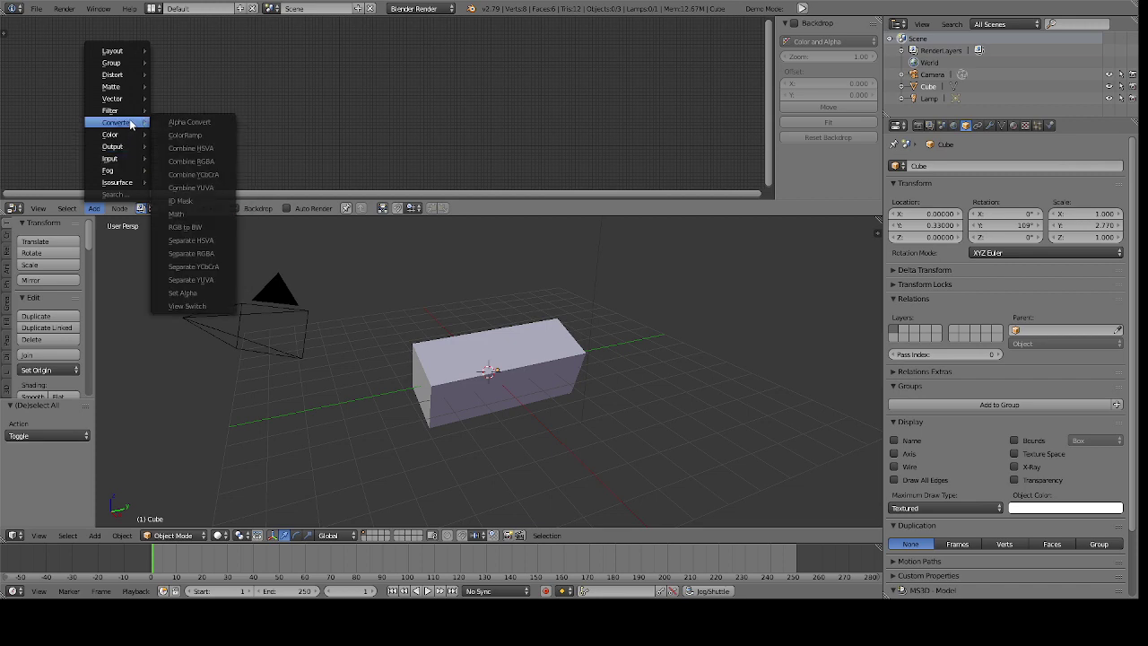
mouse_move(128, 117)
mouse_move(117, 86)
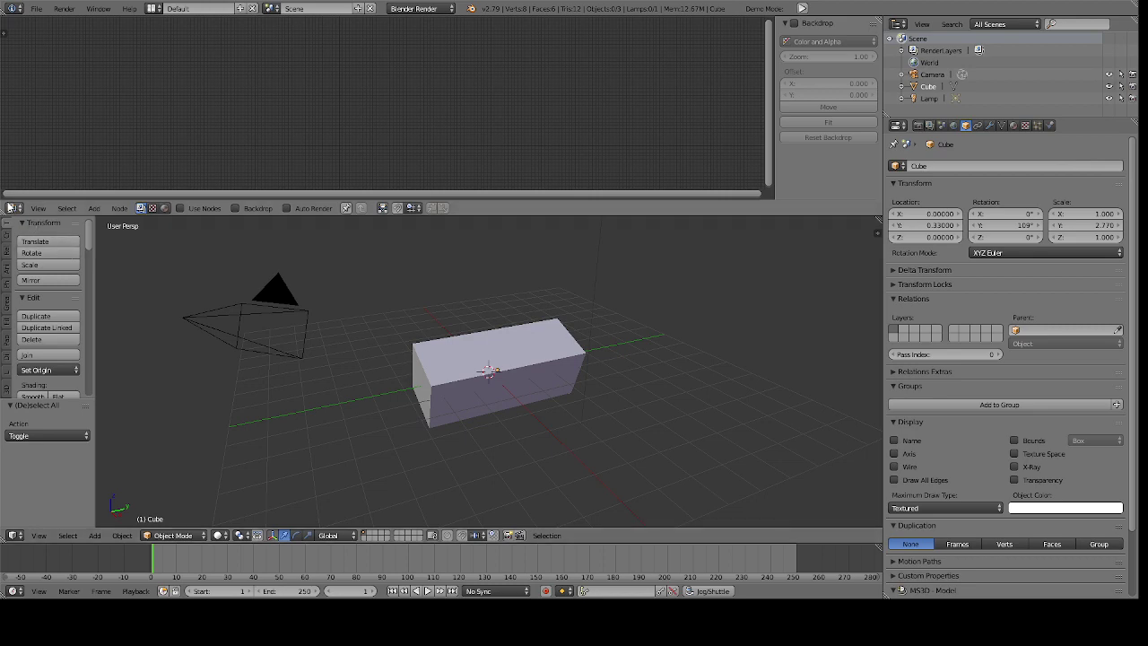
Check the editor type list, and merge the lower 3D view over the Node Editor area into a single view
click(12, 208)
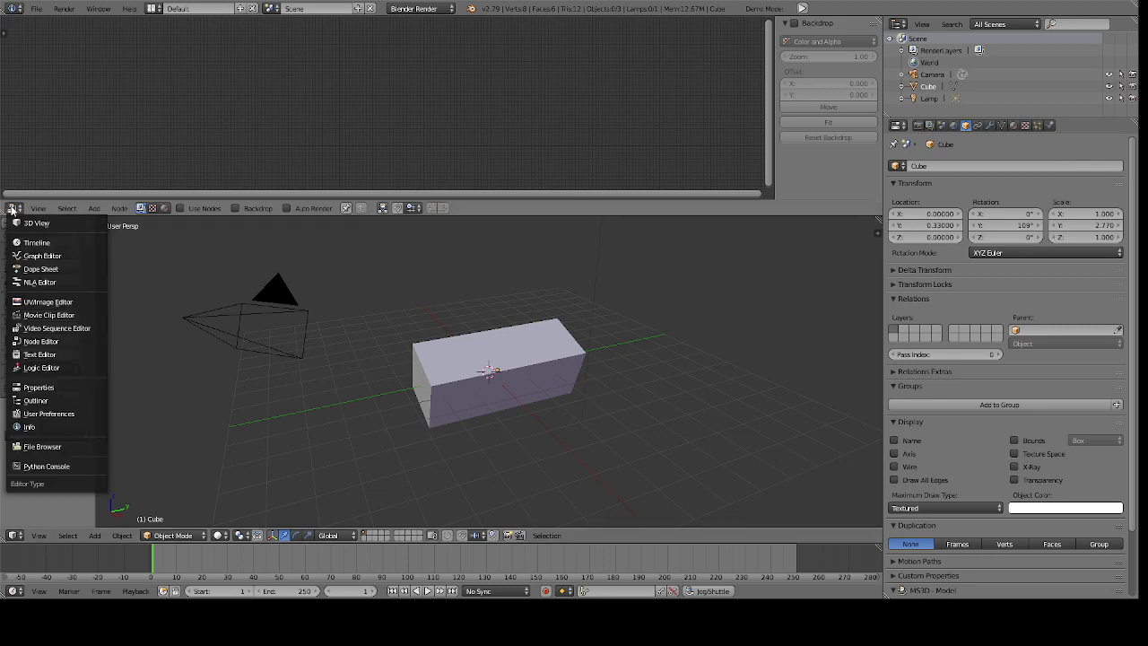
click(12, 208)
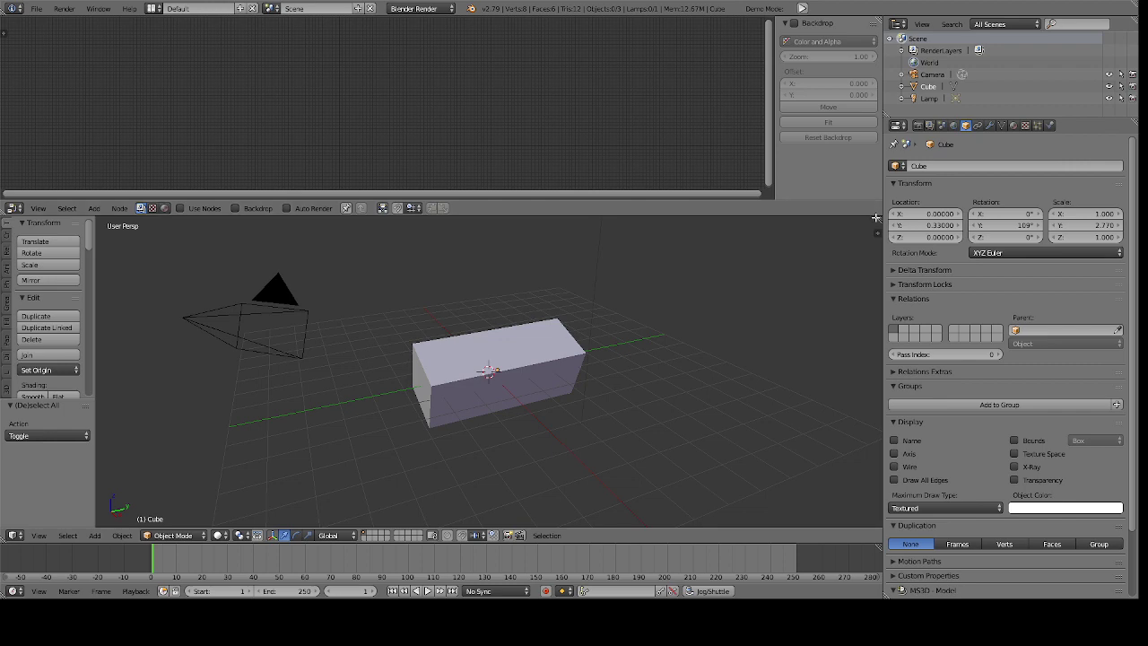
drag(878, 217, 868, 175)
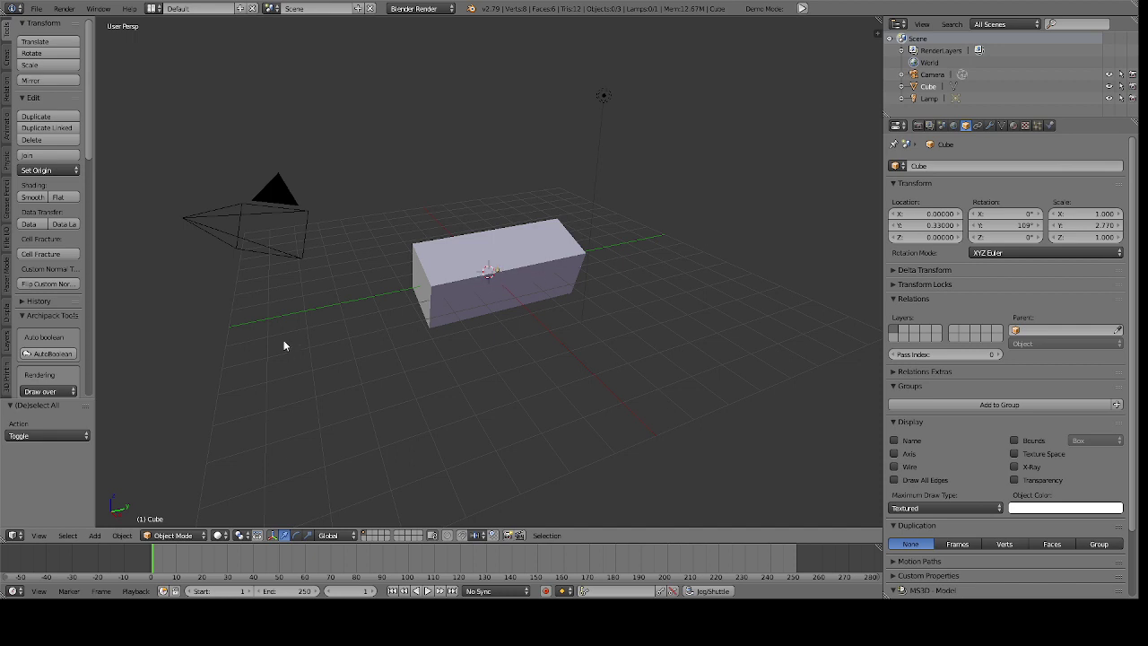
Switch the stretched cube from Object Mode to Edit Mode
click(174, 536)
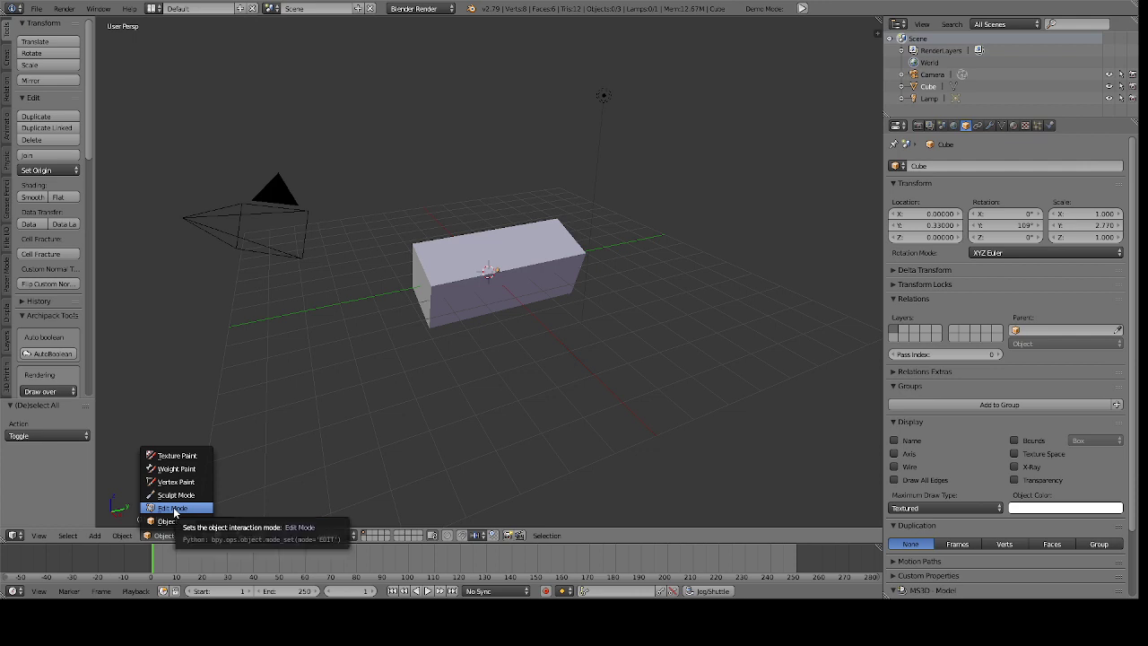
click(172, 507)
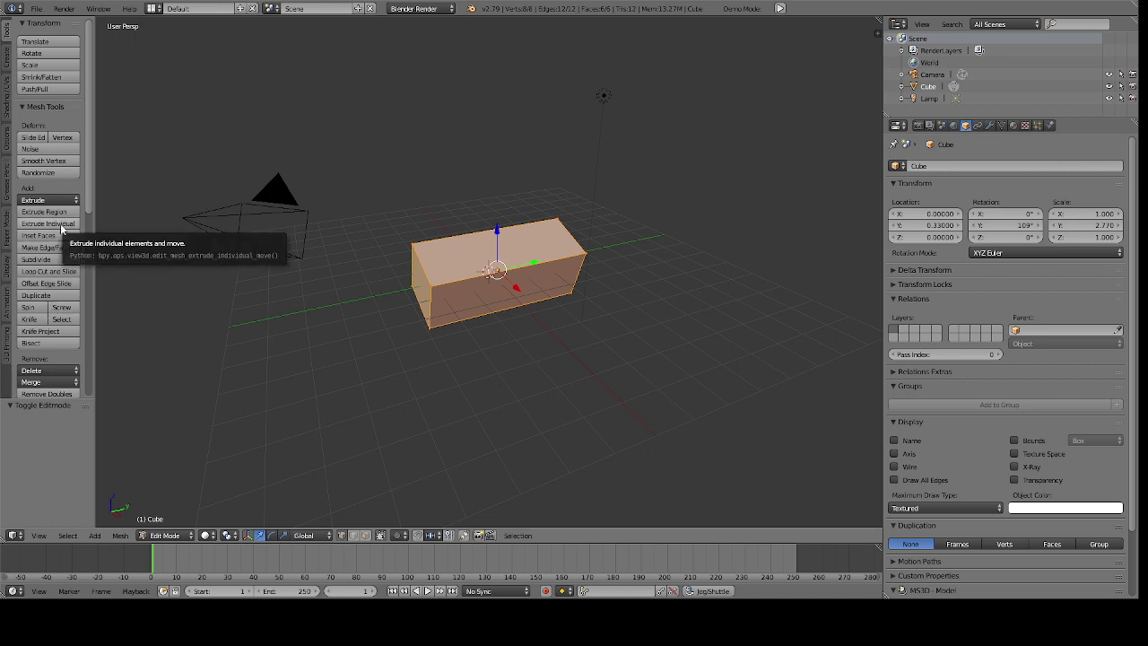
Check the available Extrude variants for the mesh, and switch the screen layout to Scripting
click(52, 201)
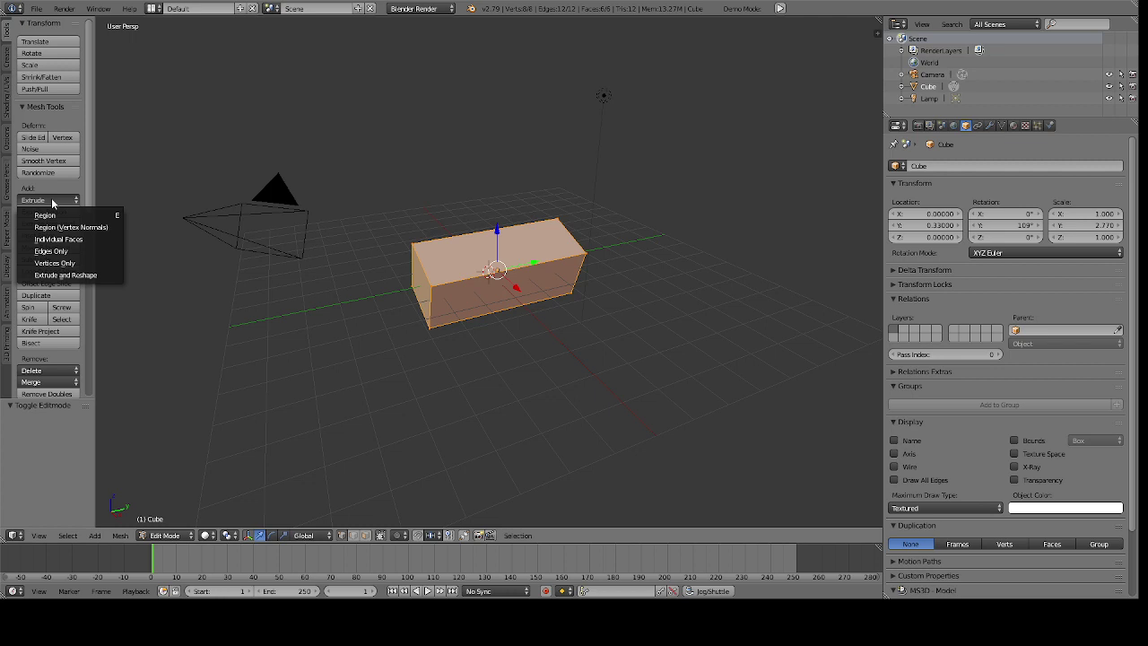
click(52, 201)
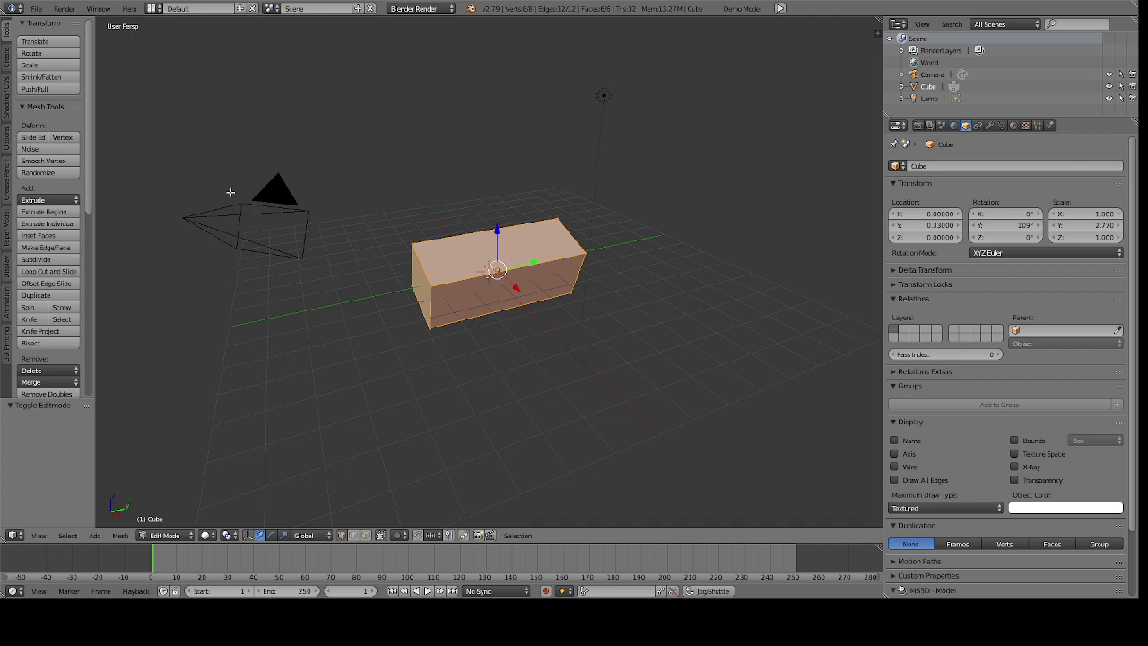
click(153, 9)
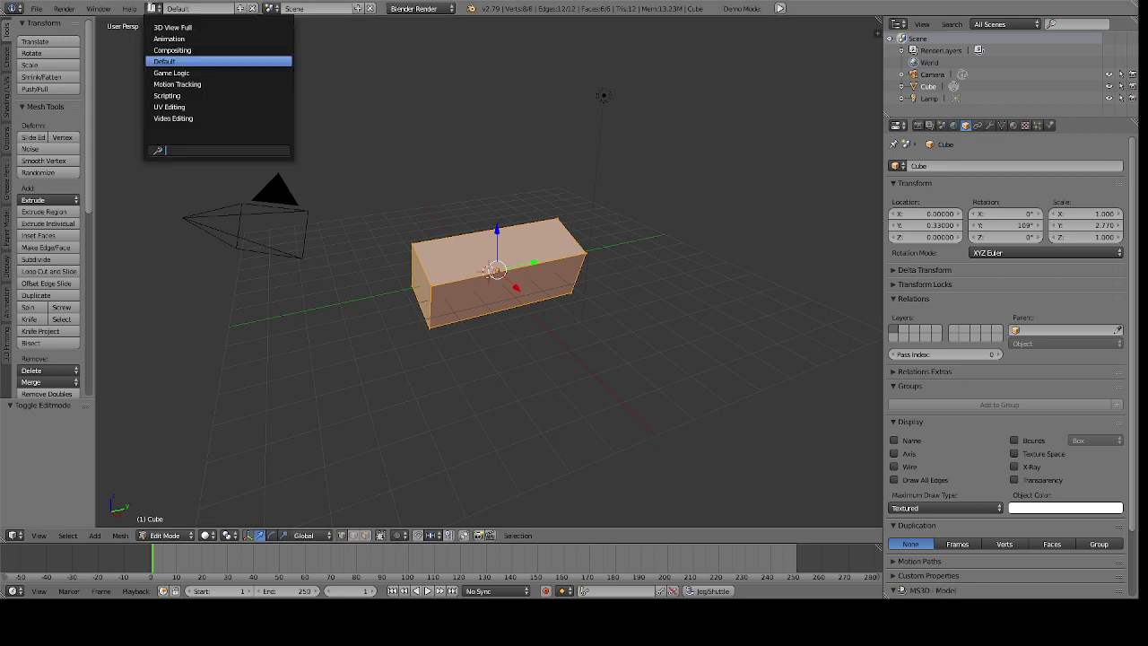
click(216, 96)
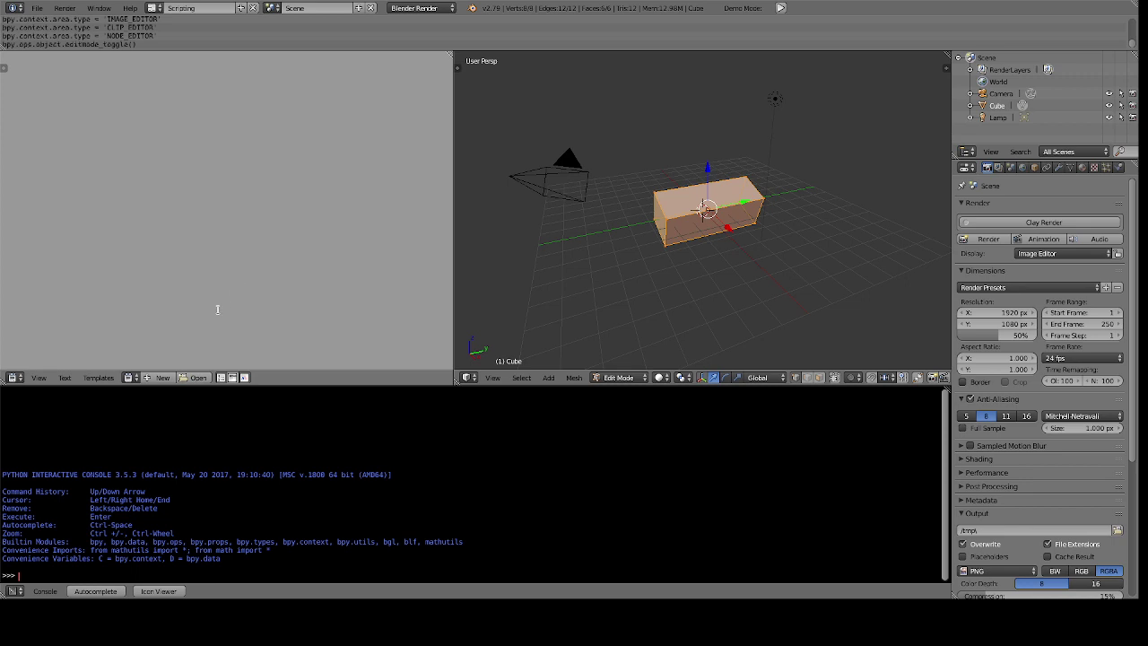
Create a new text block in the text editor and enter a first name in it
click(156, 384)
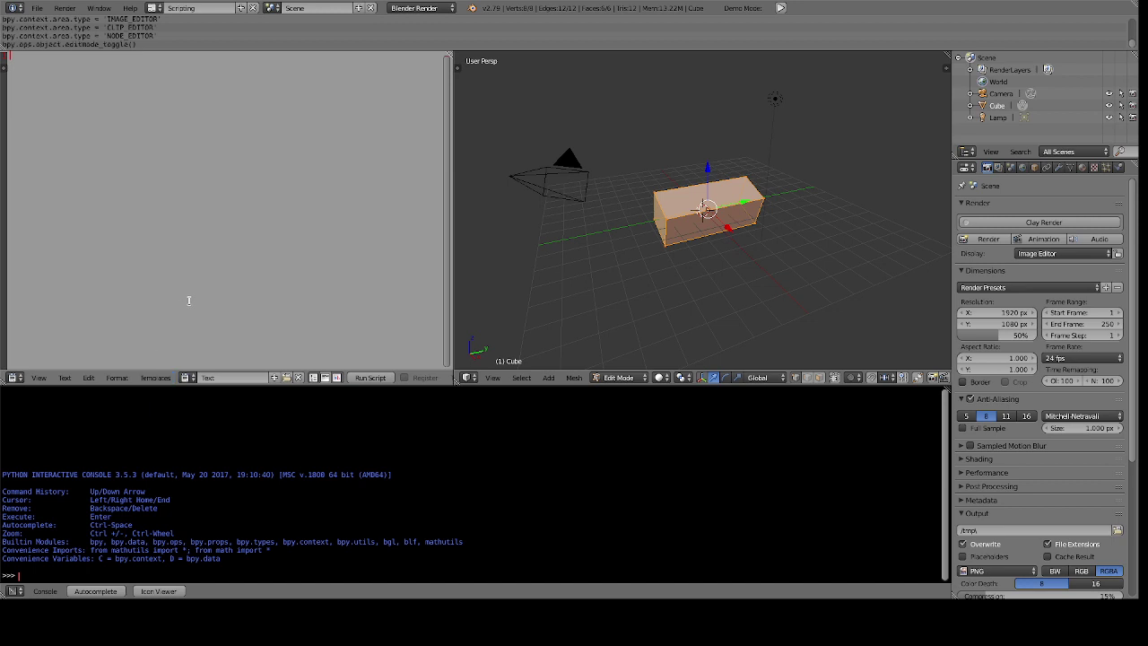
text(ryan)
click(185, 378)
click(187, 381)
Convert the text block into a single 3D text object
click(90, 378)
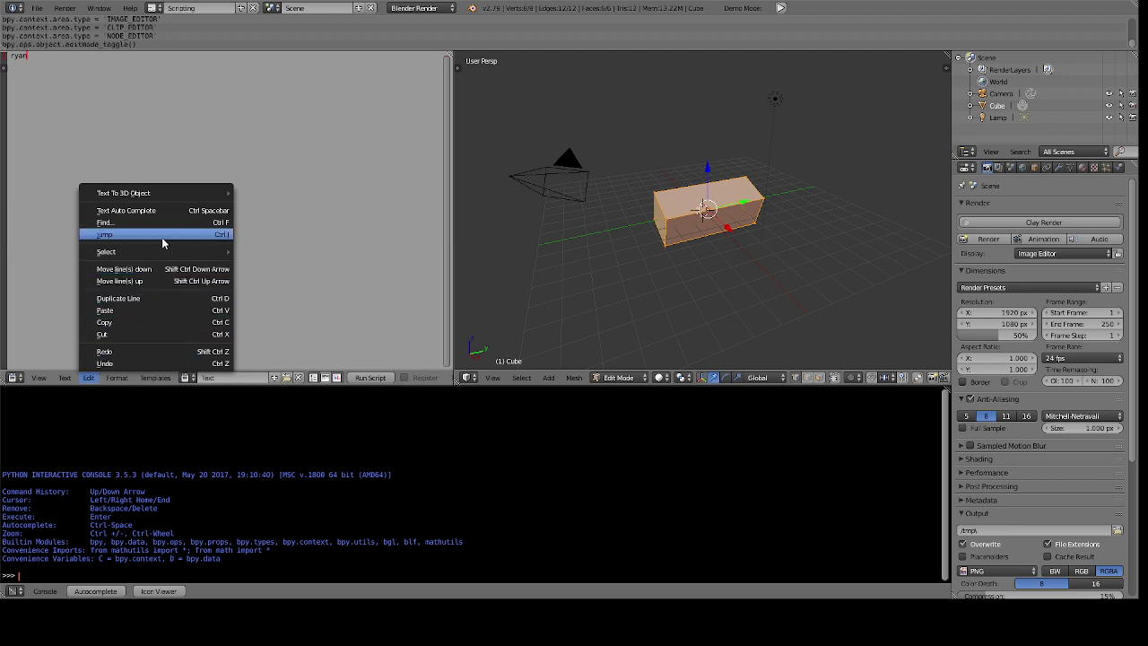
mouse_move(178, 193)
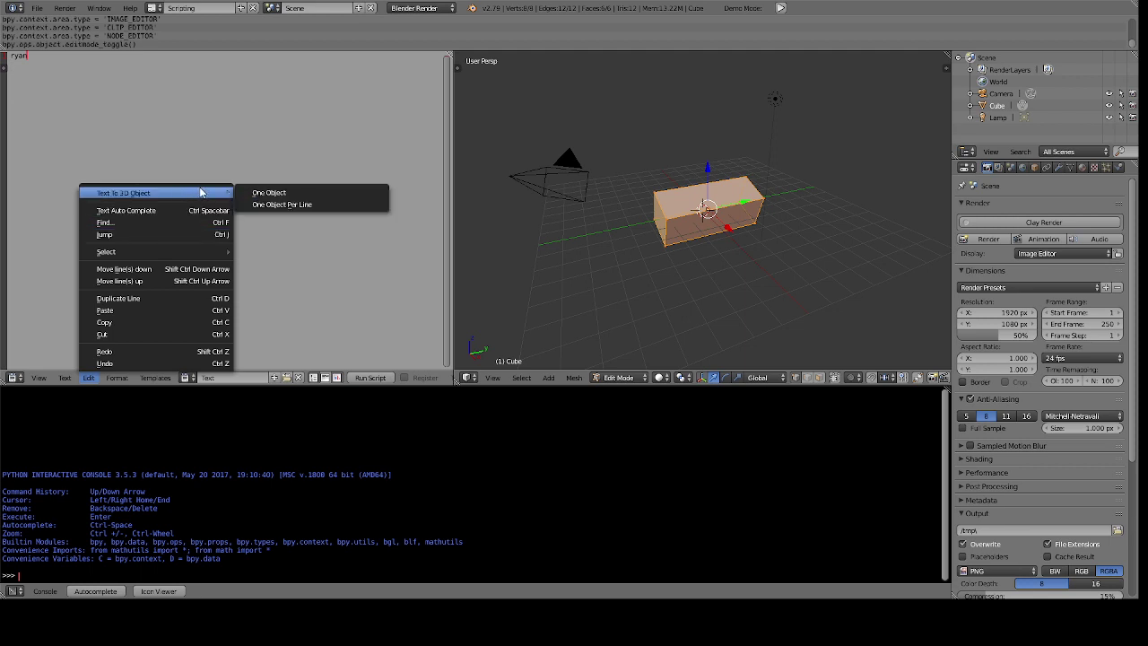
click(277, 196)
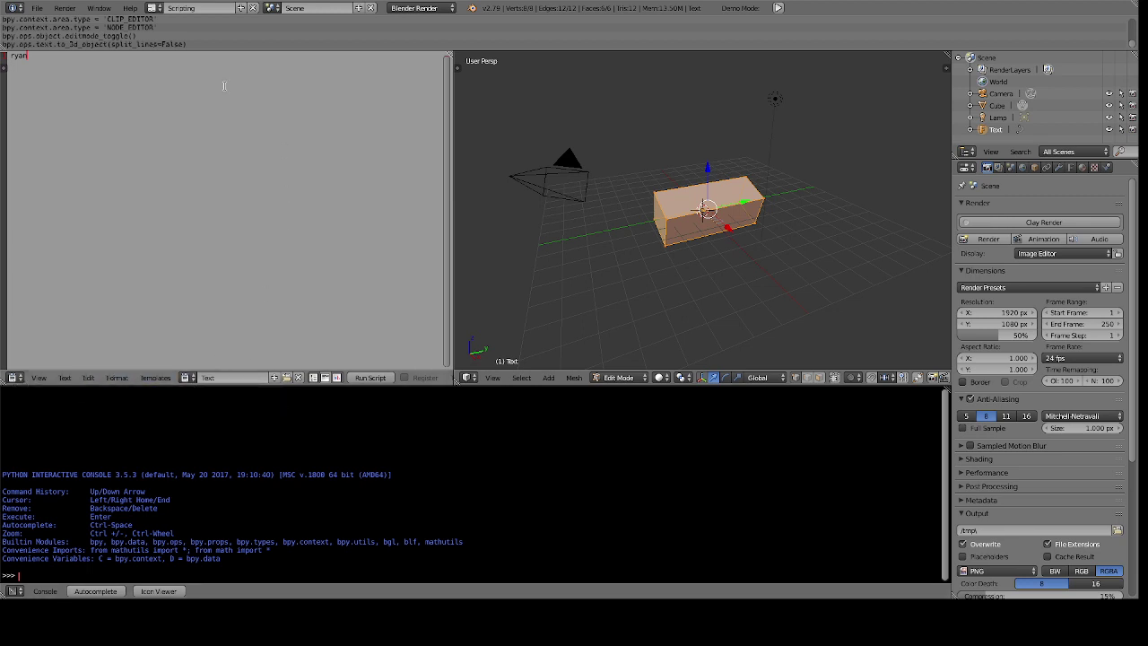
Return to the Default screen layout and move the stretched cube about -7.98 along the Y axis, away from the 3D text
click(153, 7)
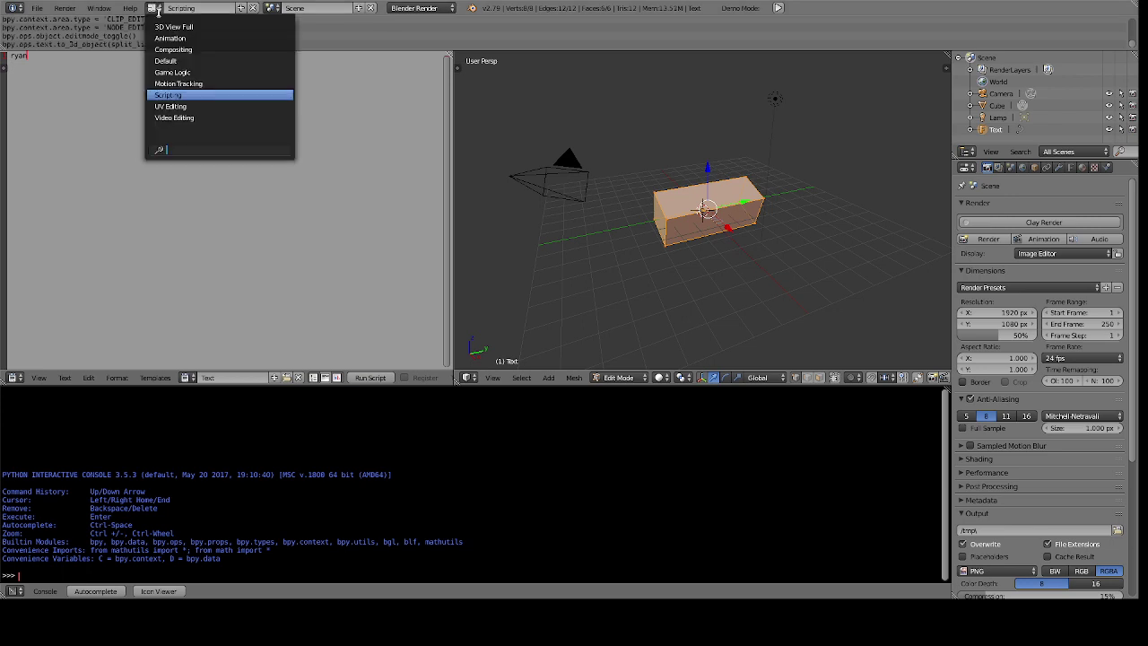
click(212, 61)
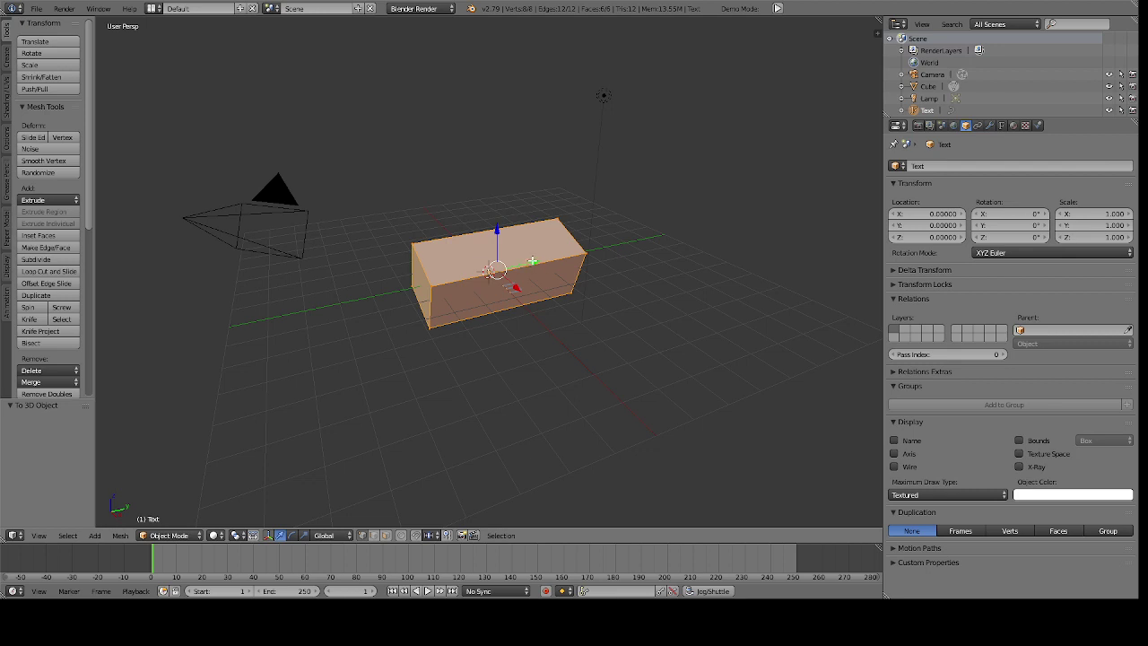
drag(532, 262, 288, 358)
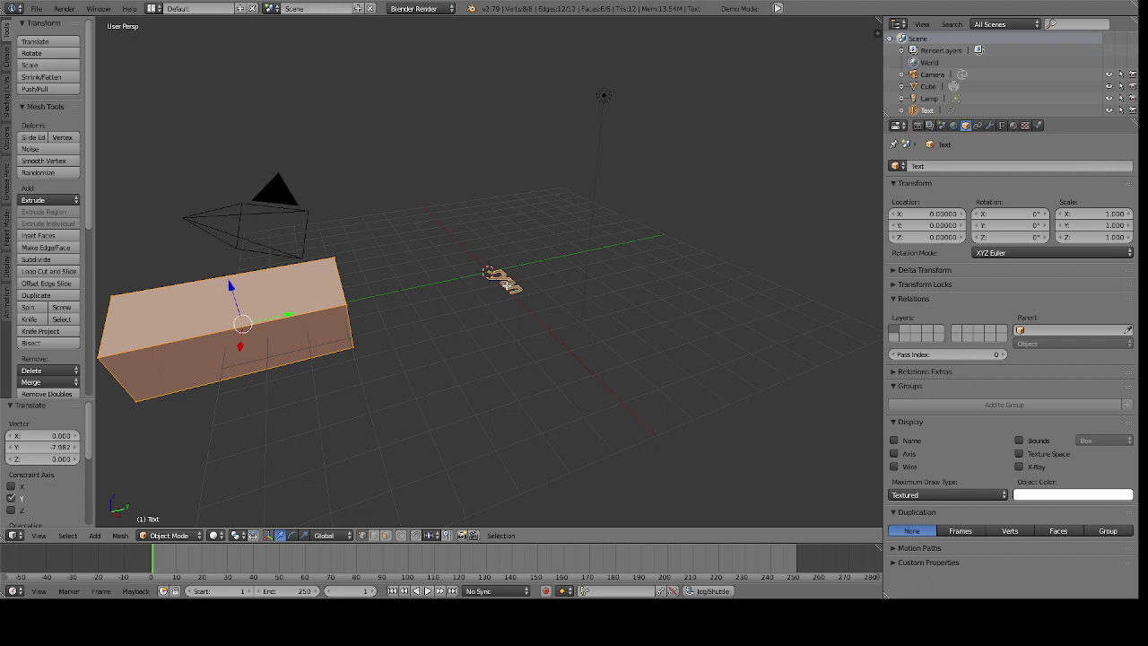
middle_drag(538, 359, 559, 310)
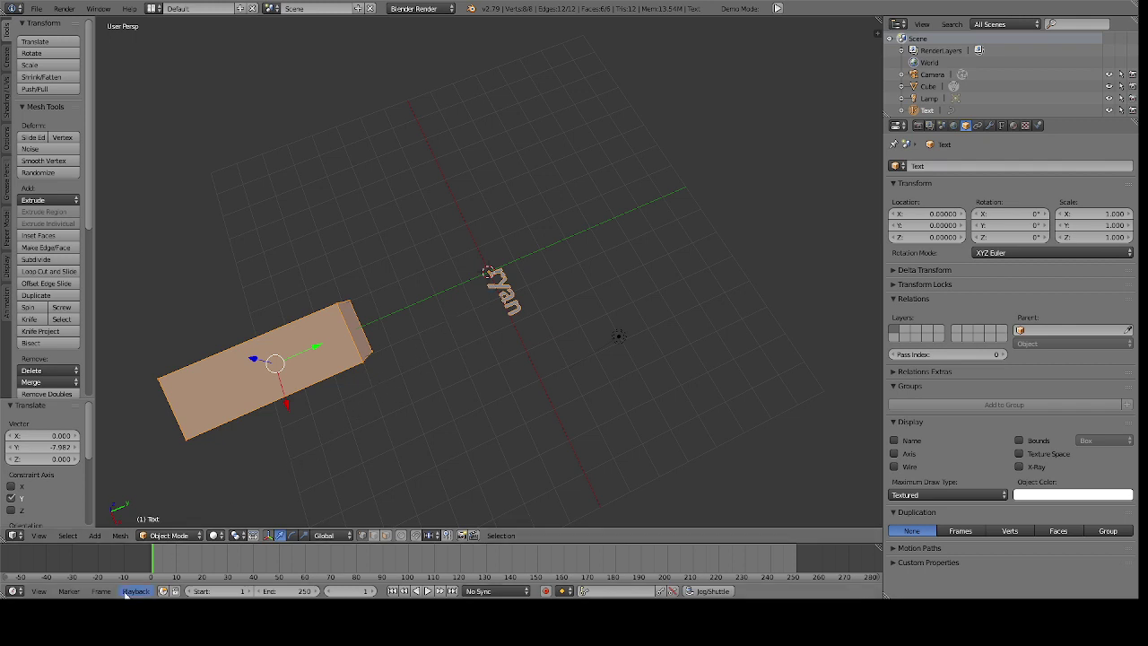
Try to set the interaction mode to Object Mode while the cube's mesh is being edited
click(173, 539)
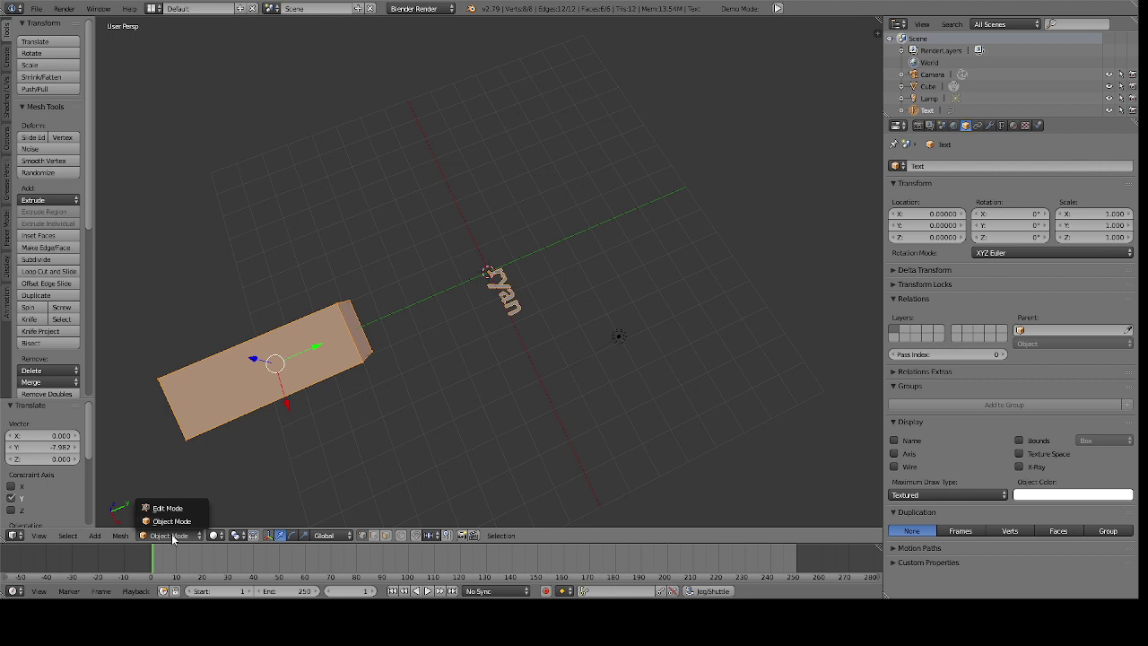
click(173, 538)
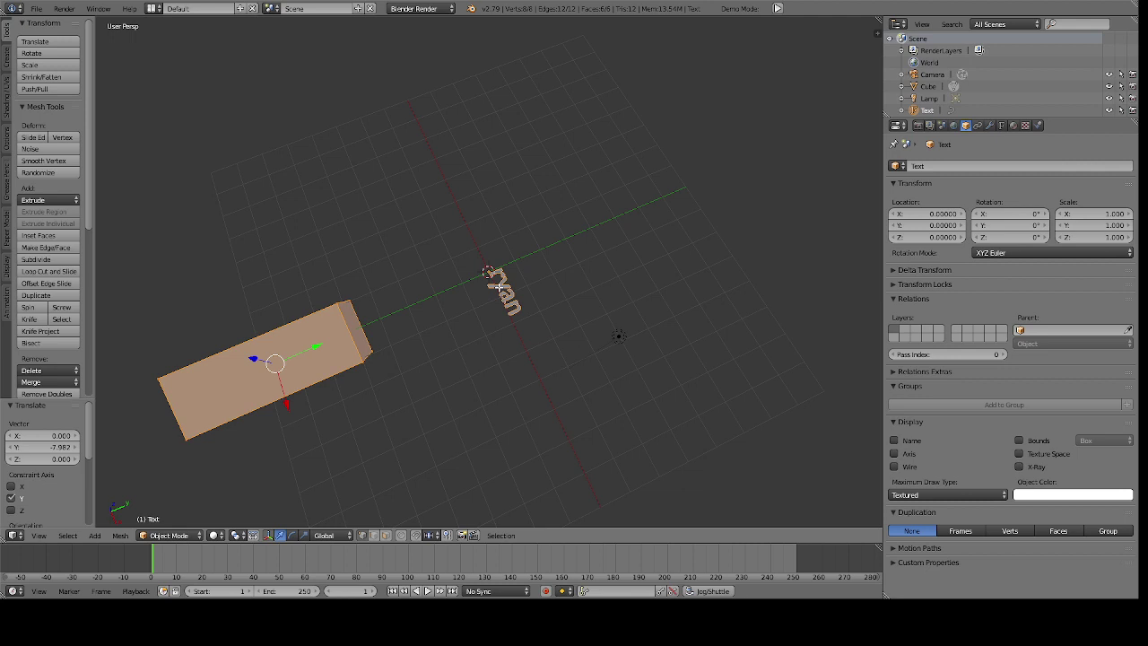
click(171, 536)
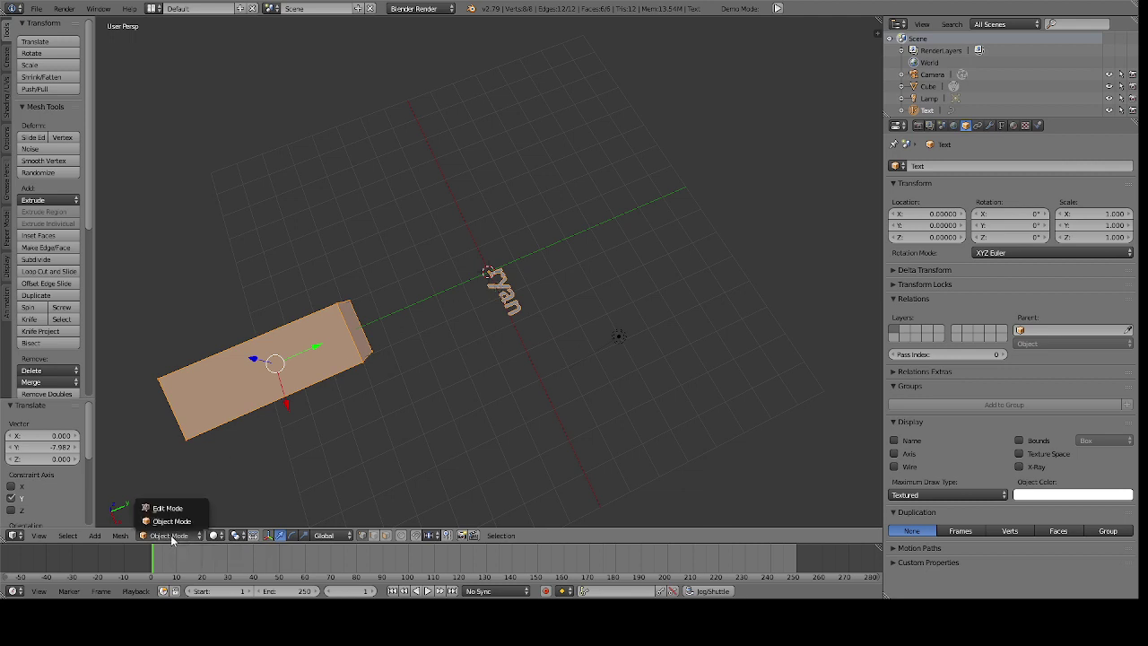
click(173, 520)
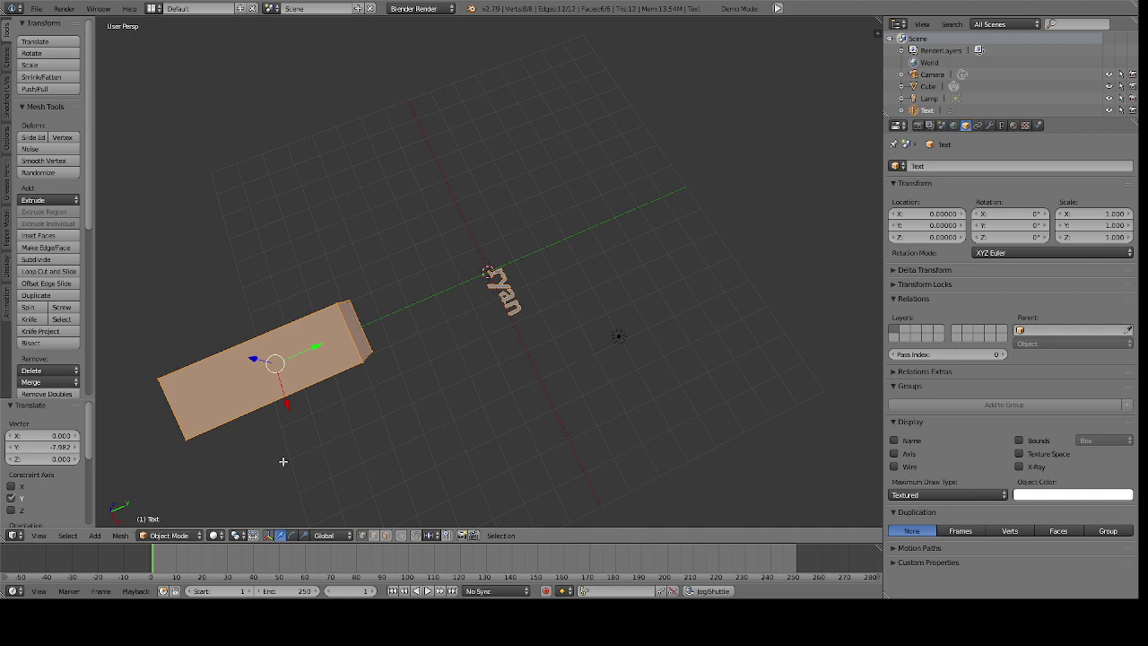
Delete all vertices of the stretched cube
key(x)
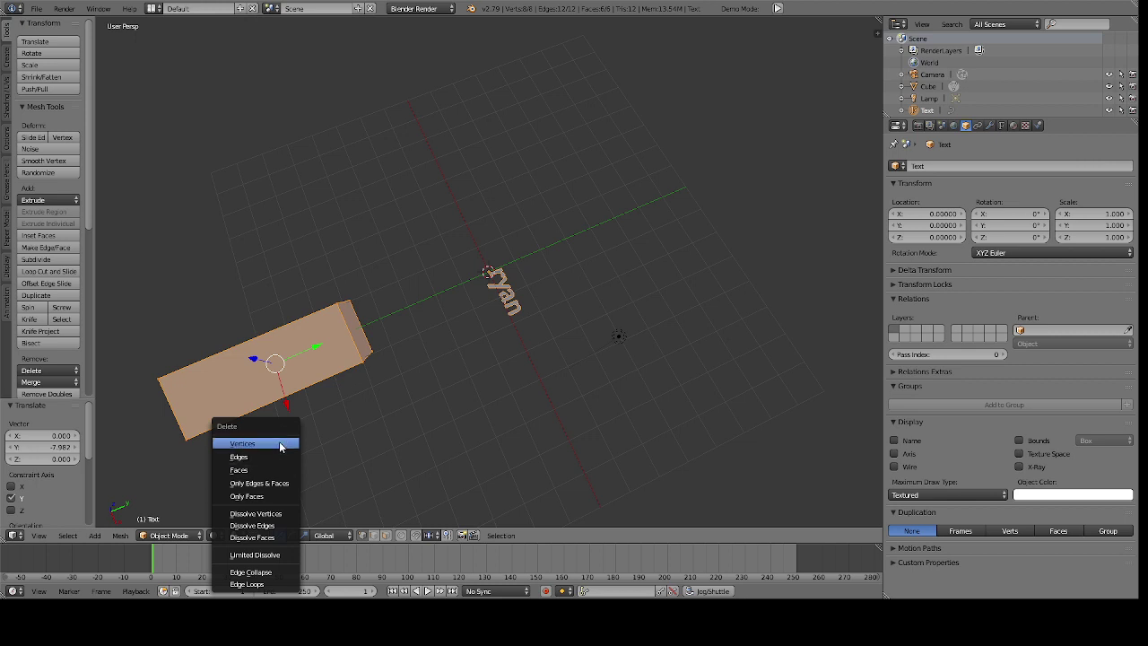
click(279, 443)
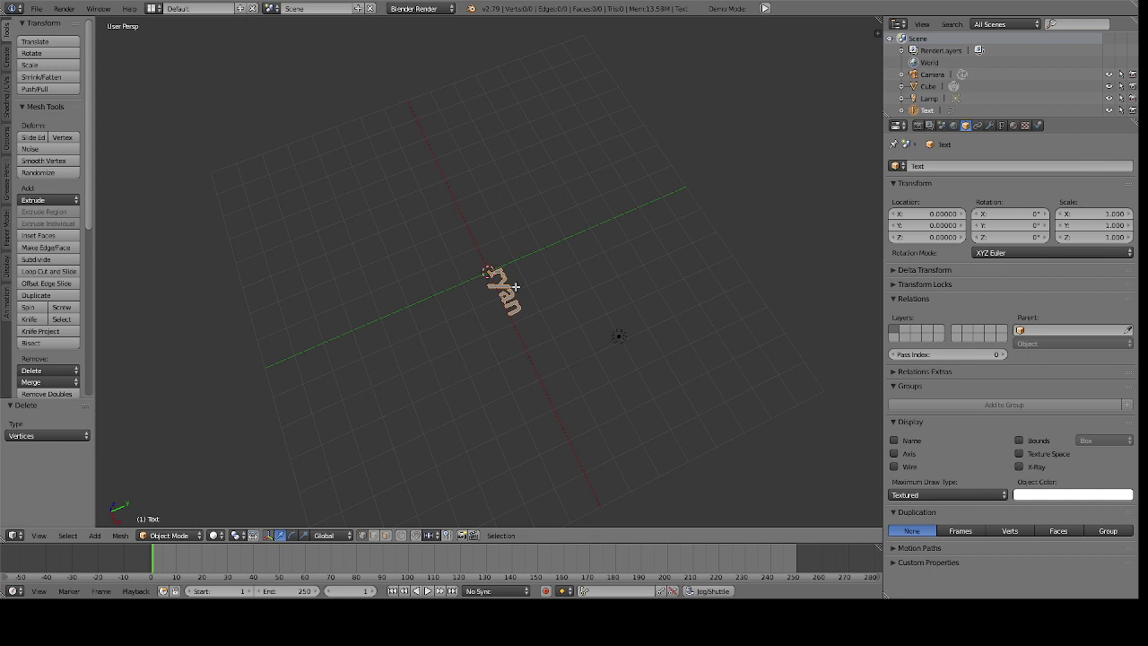
Try to lasso-select the 3D text and delete it with the Vertices option
scroll(515, 286, up, 2)
scroll(515, 286, up, 2)
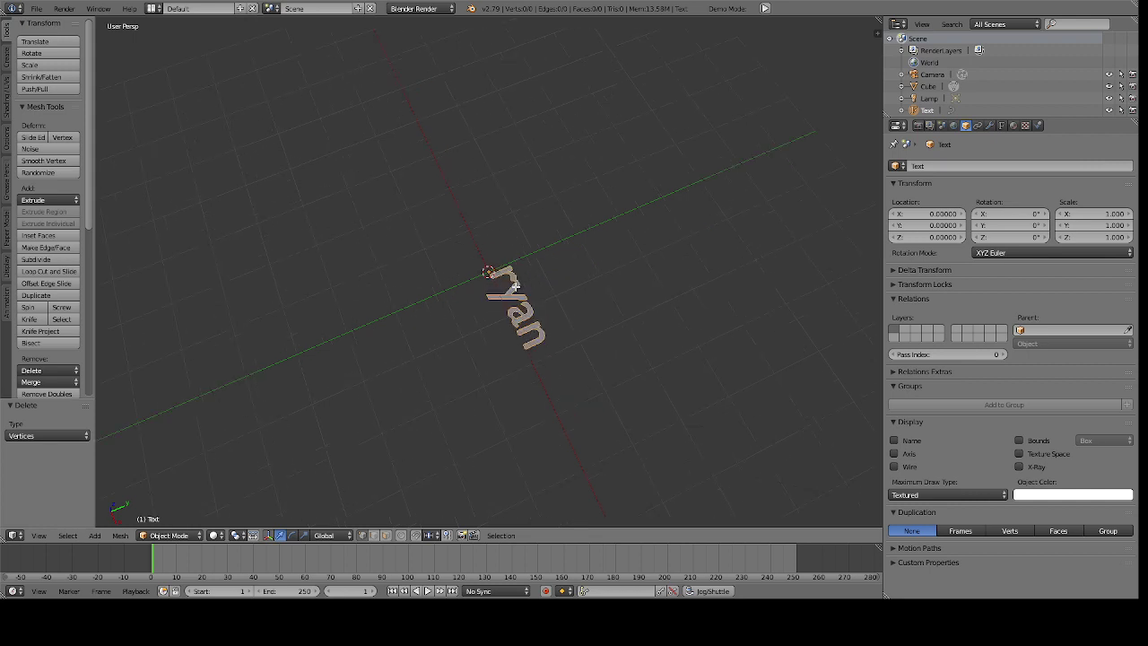
scroll(515, 286, up, 3)
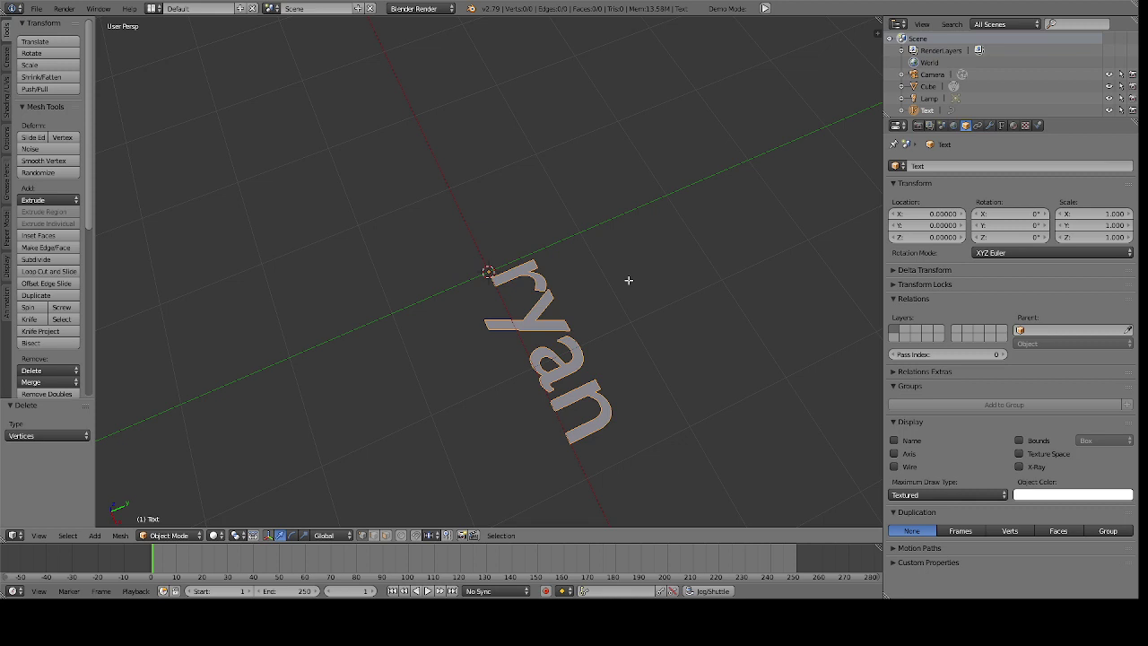
mouse_move(629, 279)
ctrl+mouse_down()
mouse_move(573, 219)
mouse_move(538, 233)
mouse_move(501, 228)
mouse_move(467, 237)
mouse_move(421, 313)
mouse_move(491, 447)
mouse_move(562, 514)
mouse_move(687, 510)
mouse_move(733, 446)
ctrl+mouse_up()
key(x)
click(549, 341)
key(x)
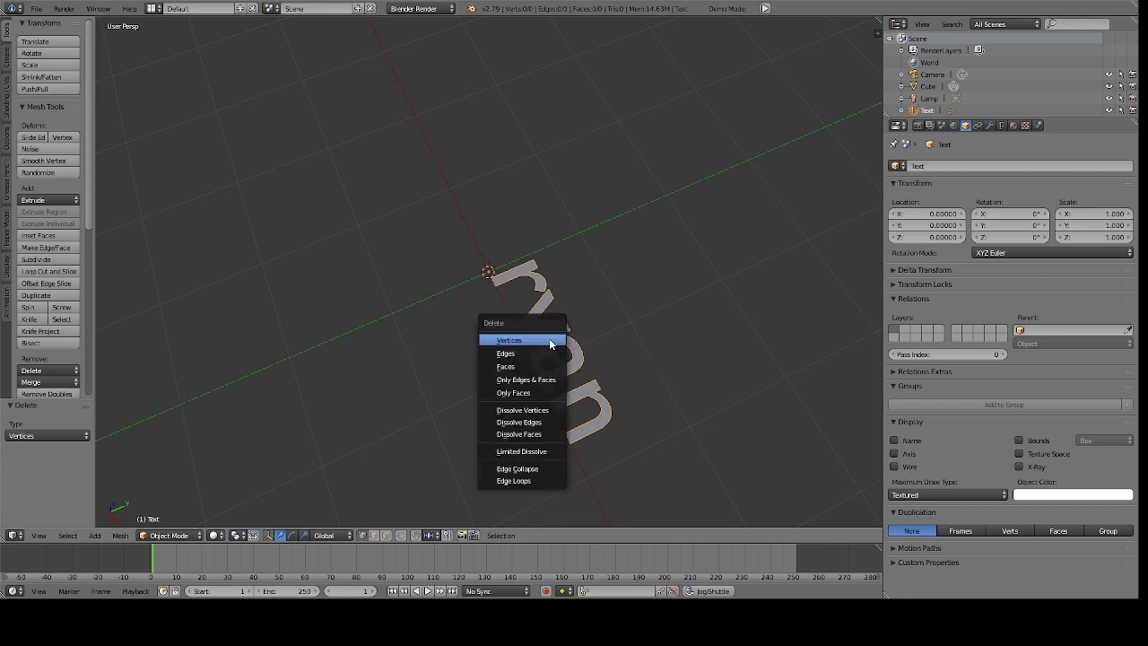
click(550, 341)
key(x)
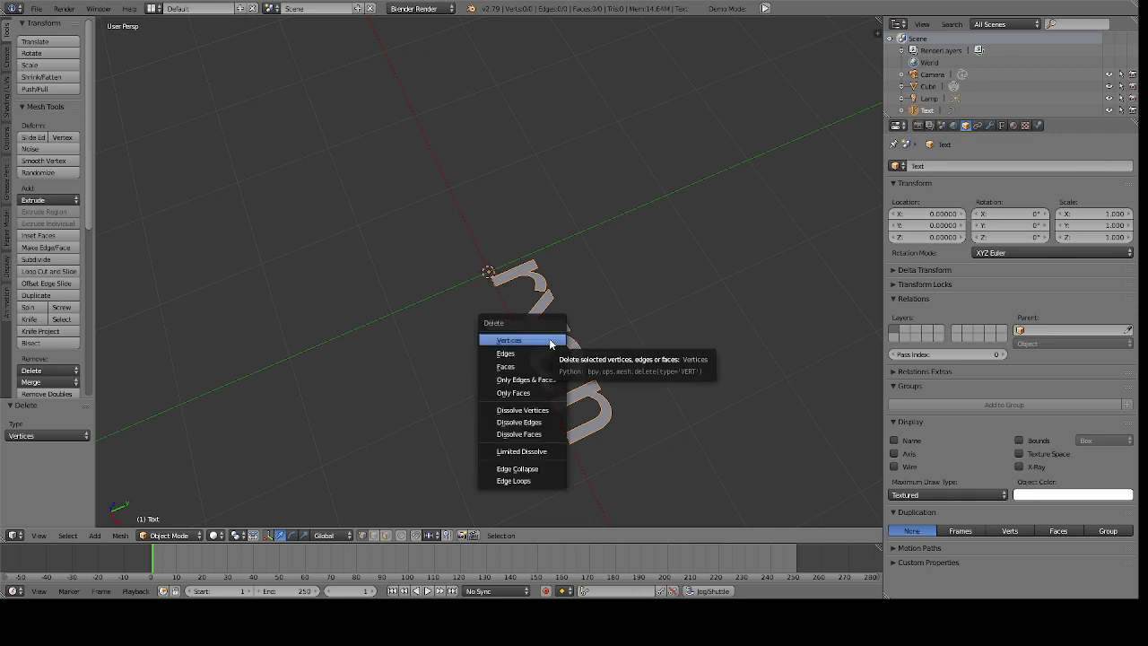
click(550, 341)
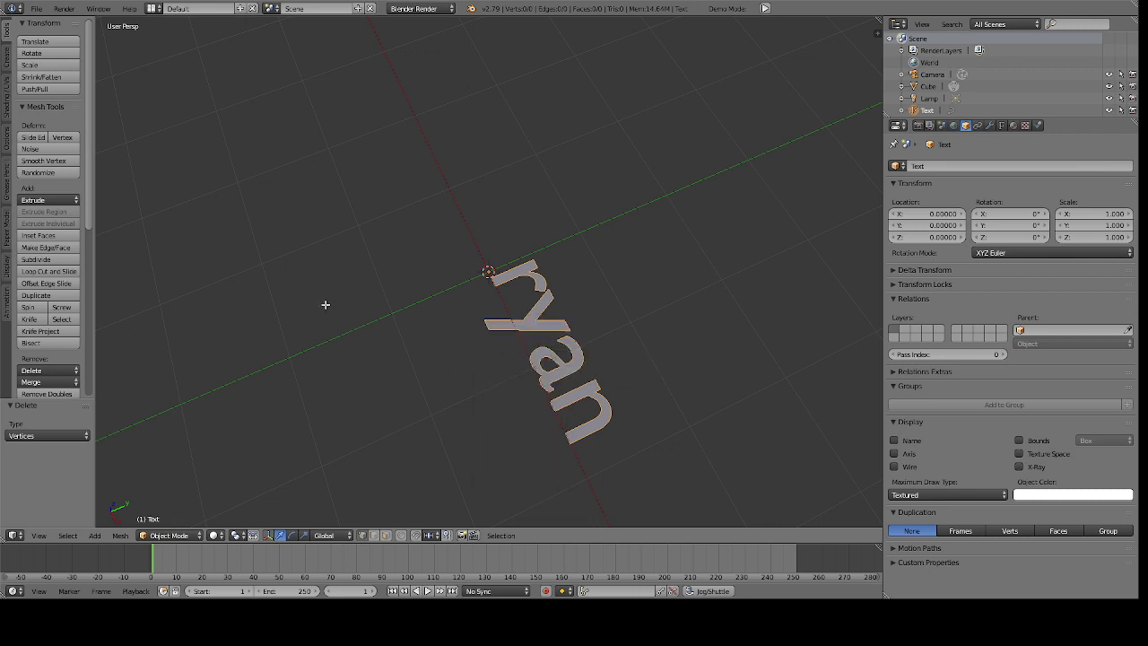
Start a new file by reloading the start-up file
click(36, 8)
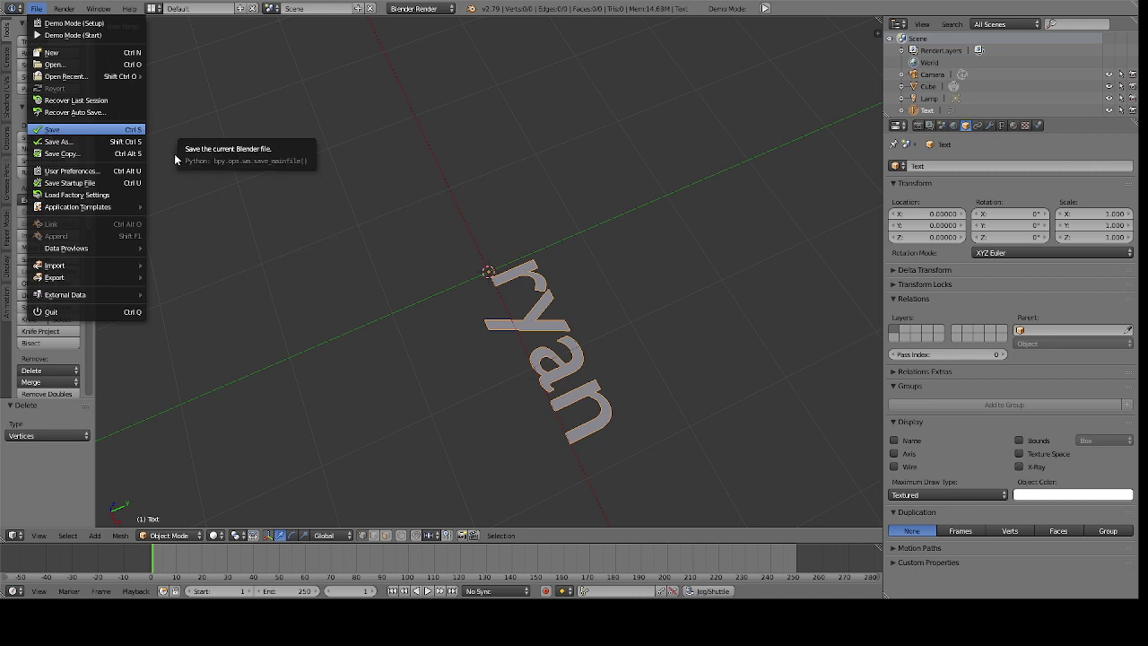
click(116, 53)
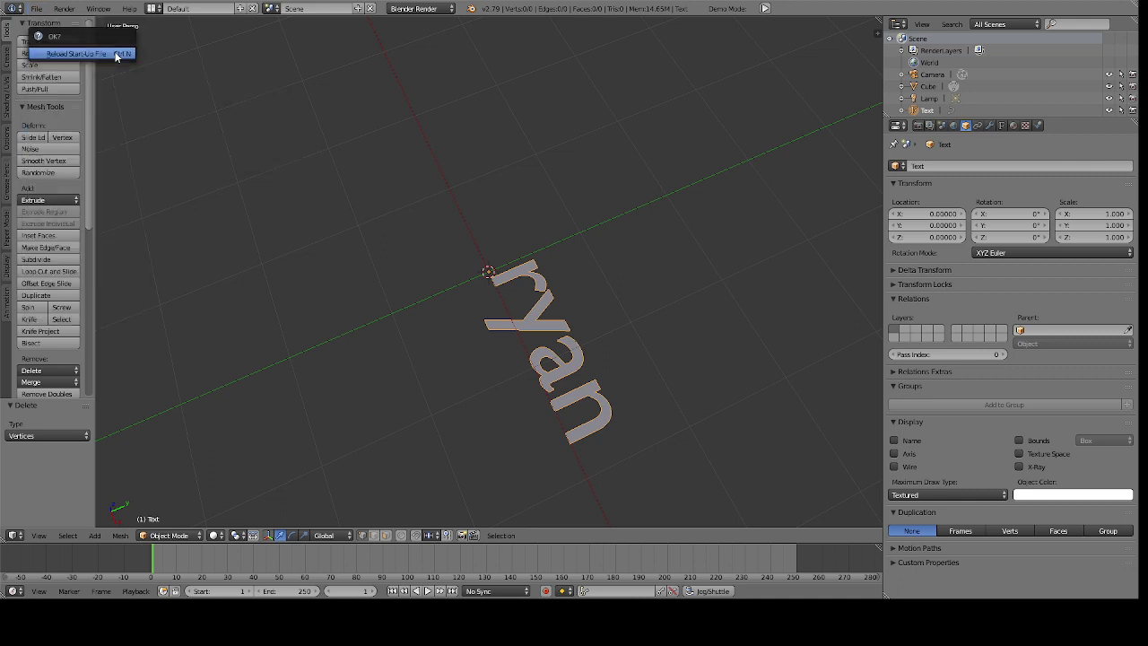
click(115, 55)
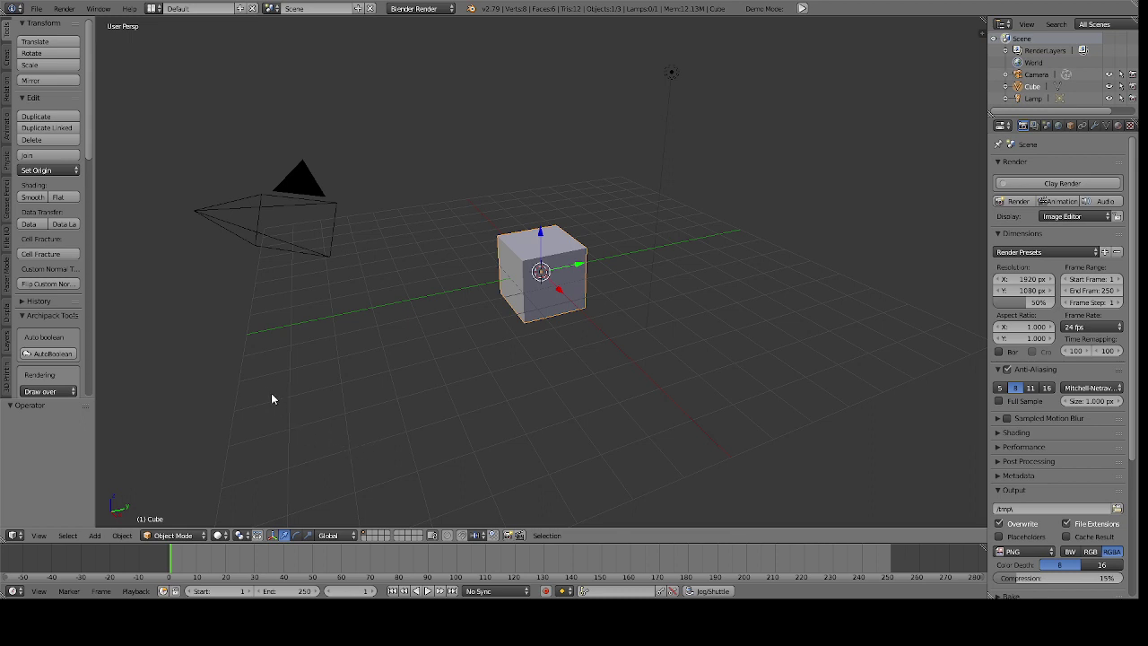
Switch the default cube to Sculpt Mode, and look through the scene's render properties
click(177, 536)
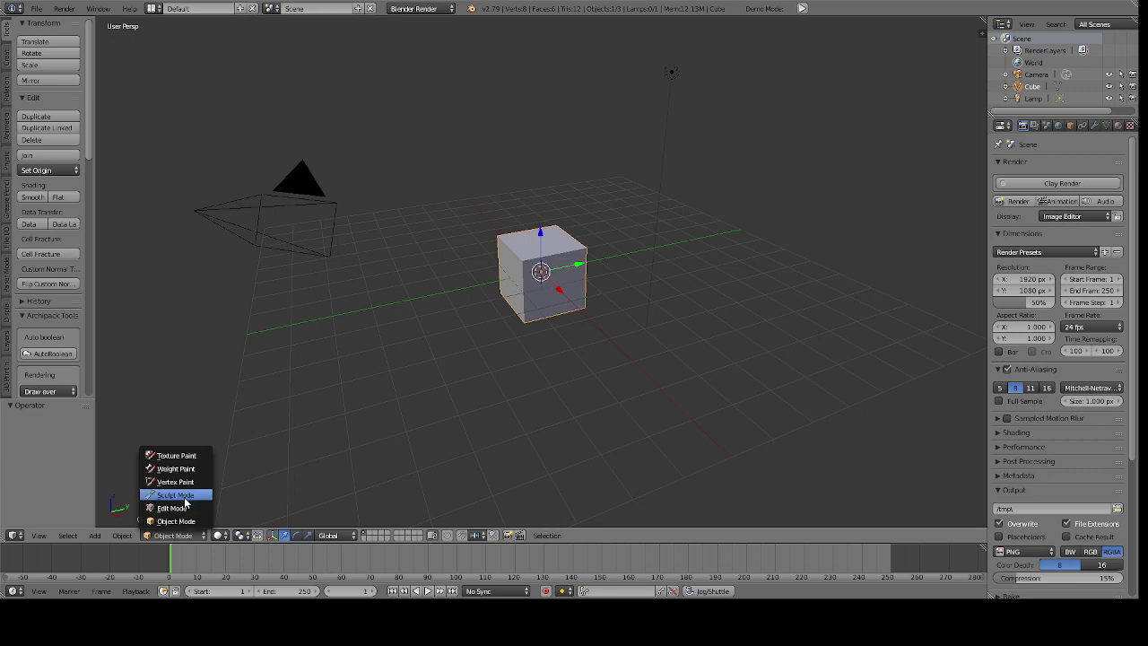
click(184, 496)
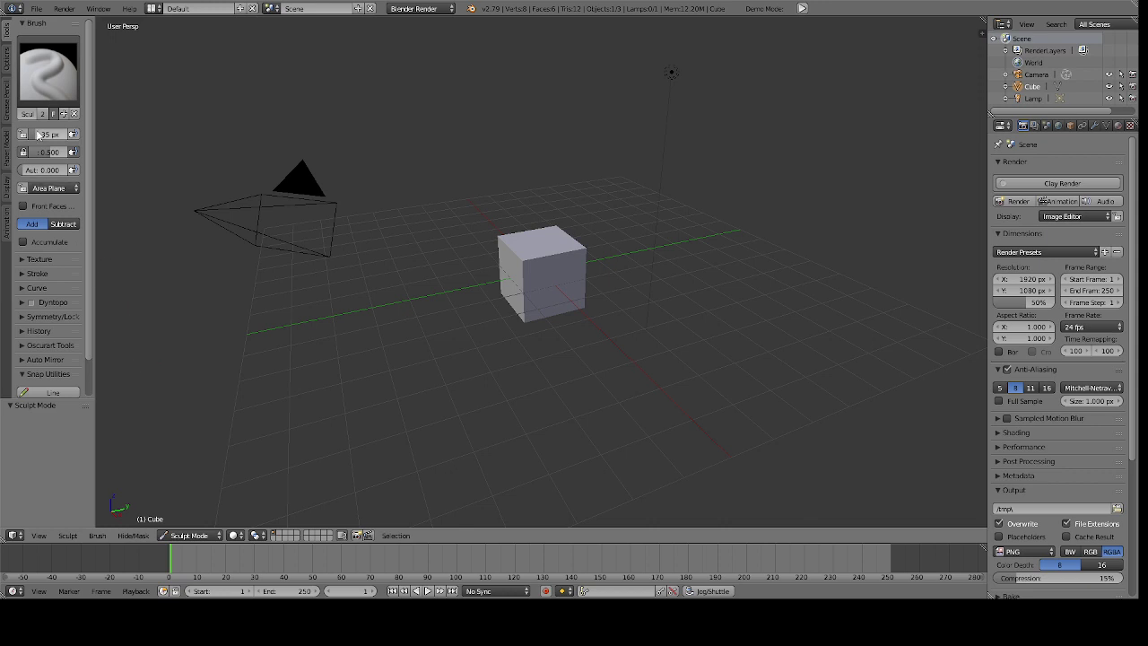
click(44, 69)
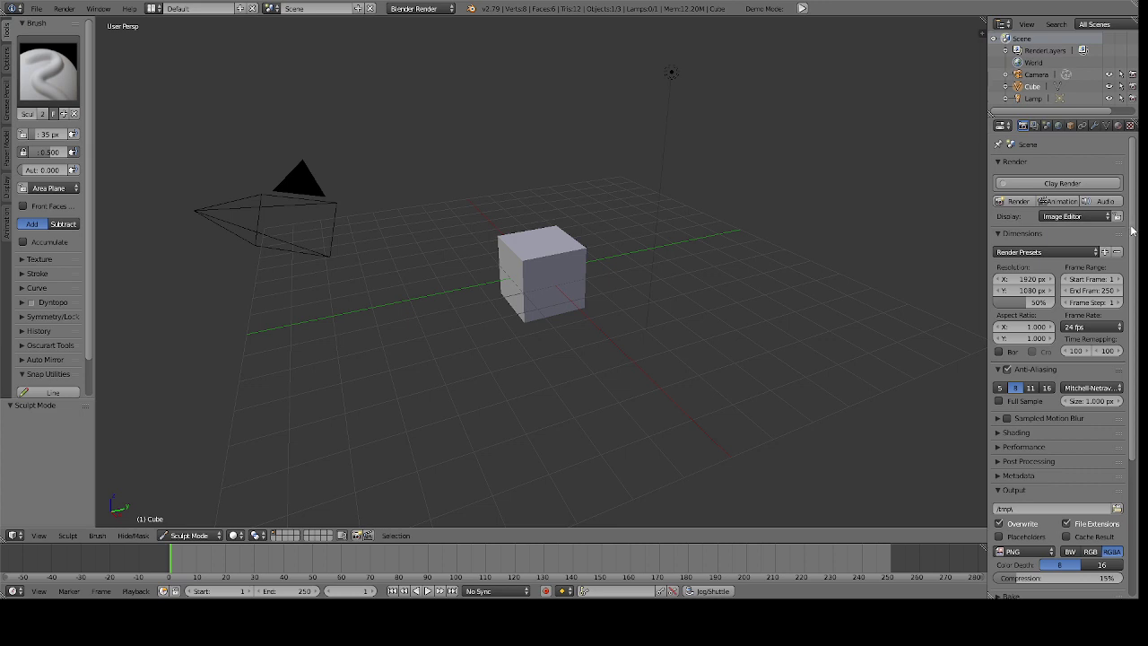
drag(1132, 231, 1135, 373)
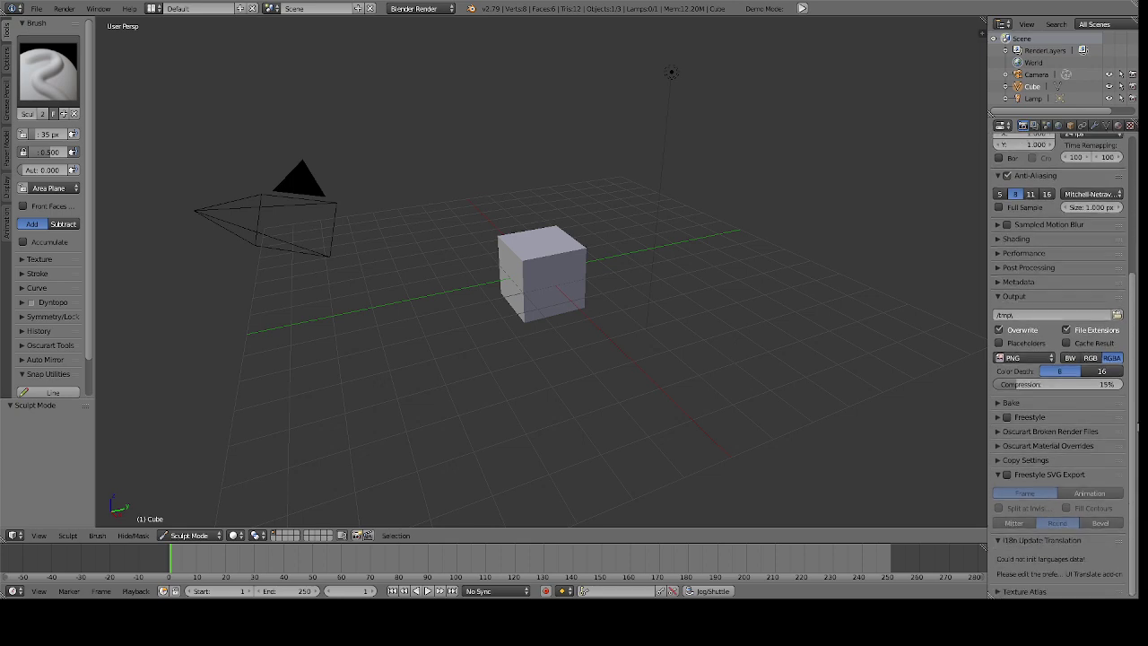
scroll(1110, 233, up, 5)
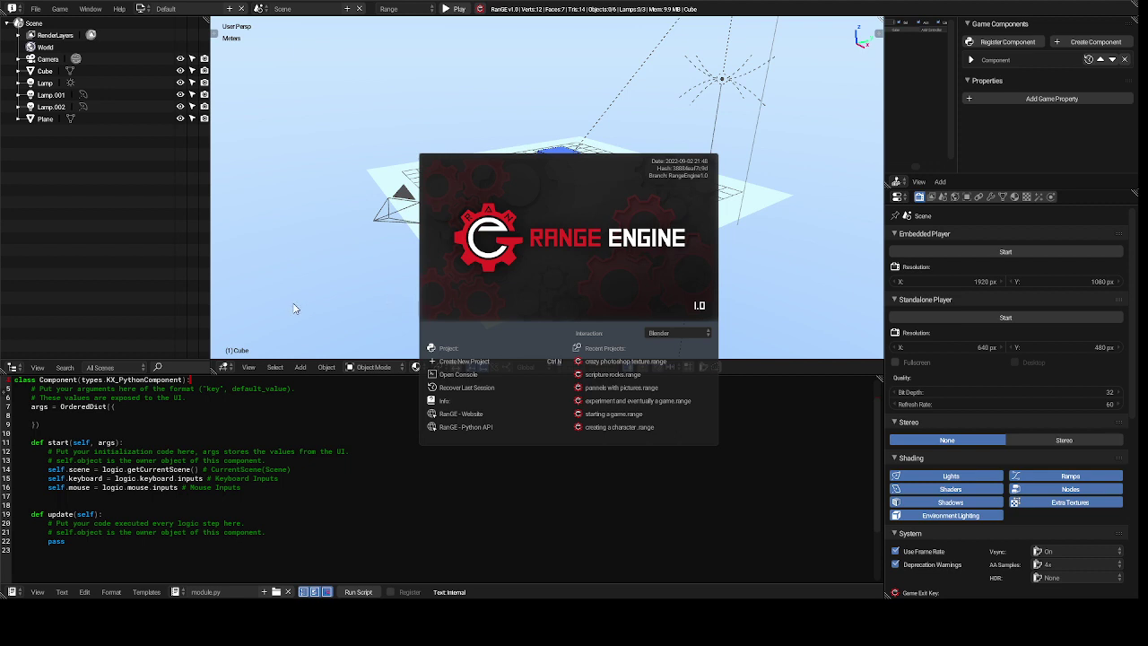
In Range Engine, dismiss the splash screen and change the screen layout to Animation
click(298, 306)
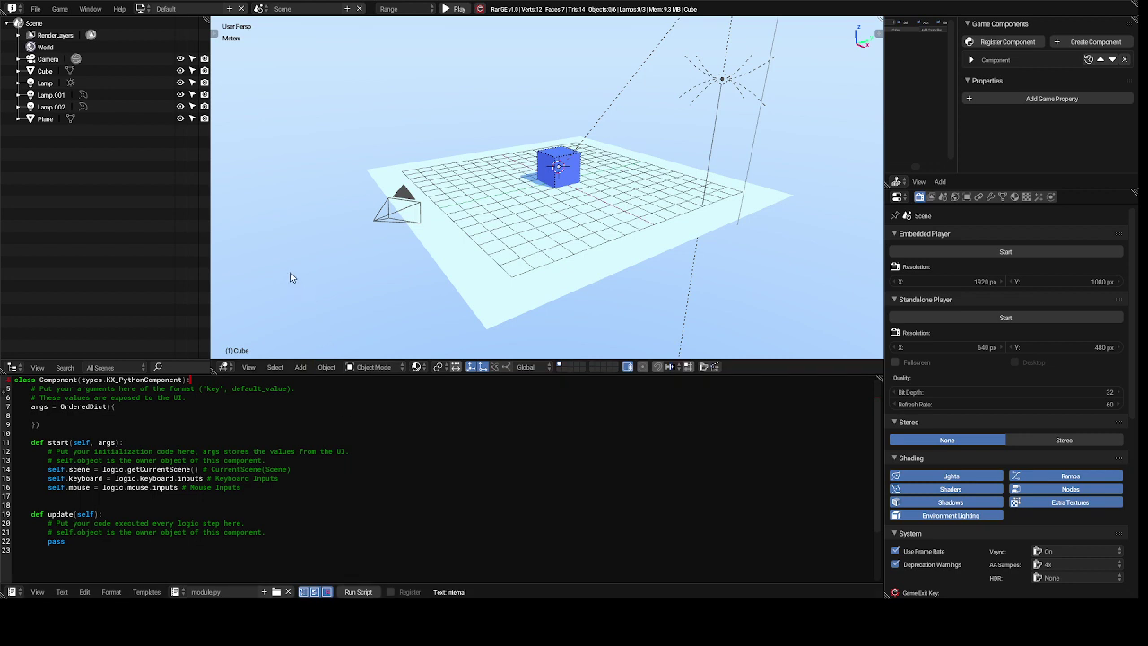
click(257, 9)
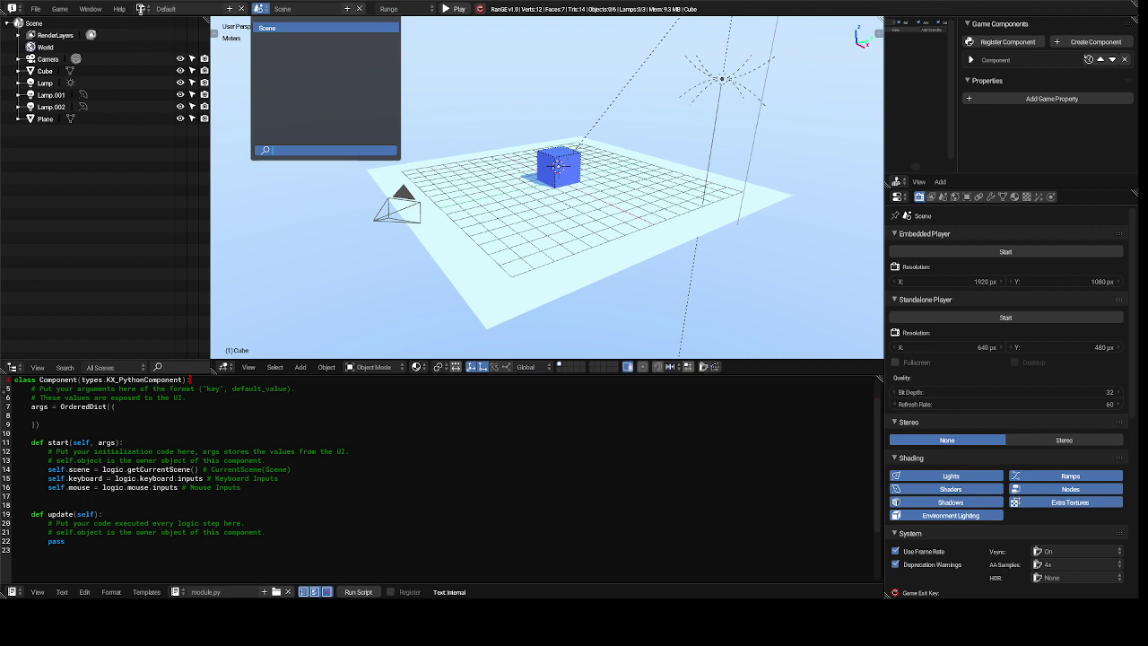
click(143, 12)
click(143, 11)
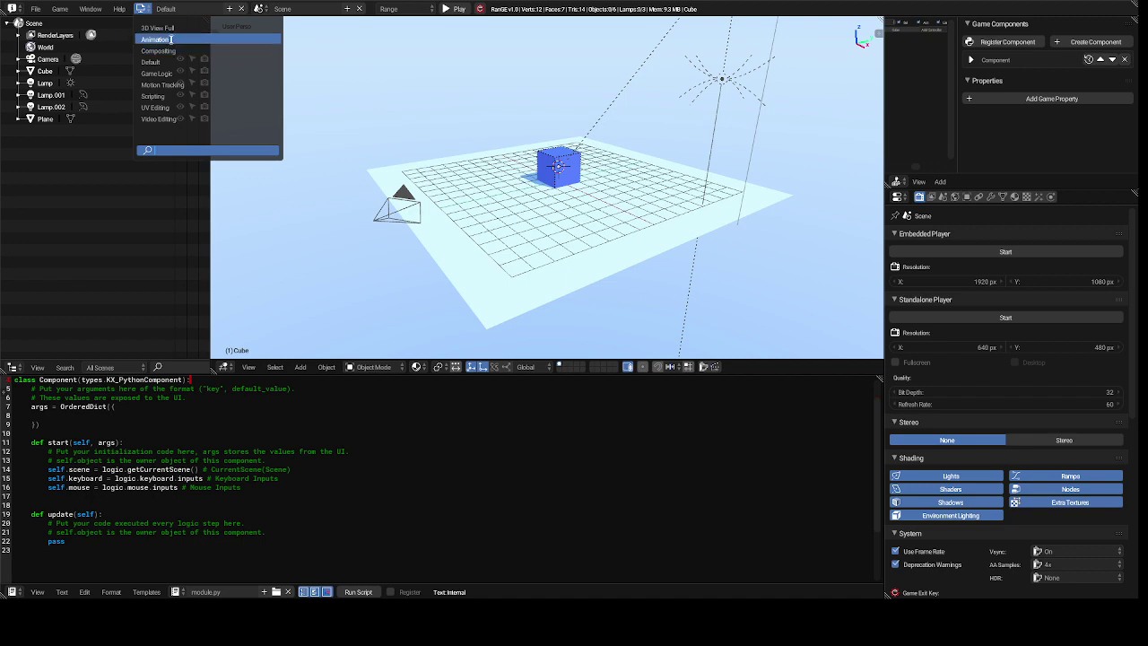
click(170, 39)
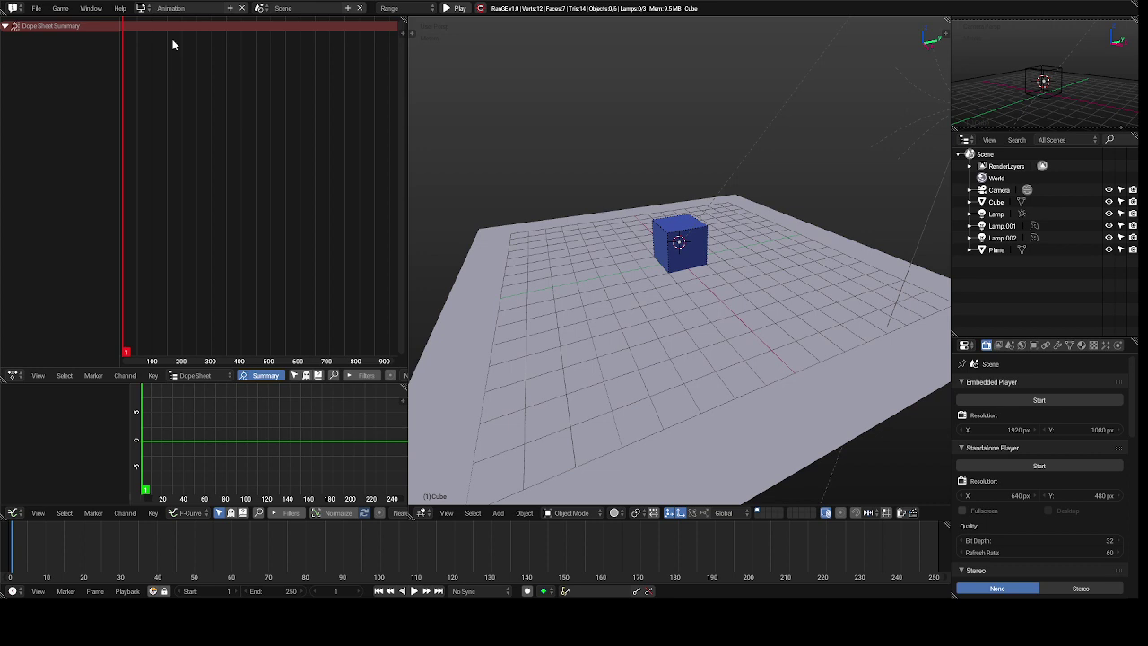